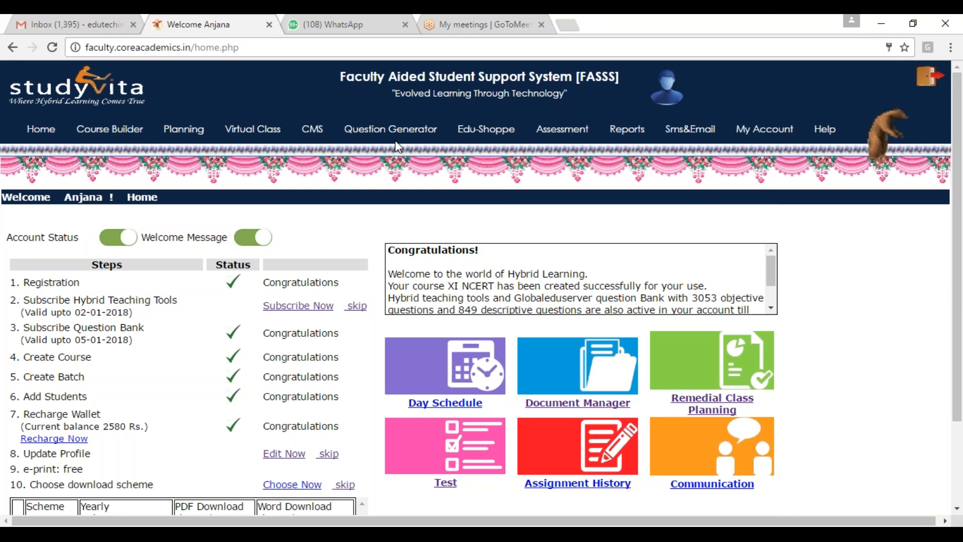
# Step: Start generating new questions for the XI NCERT course with subject Physics and document type Questionpaper
pyautogui.moveTo(399, 134)
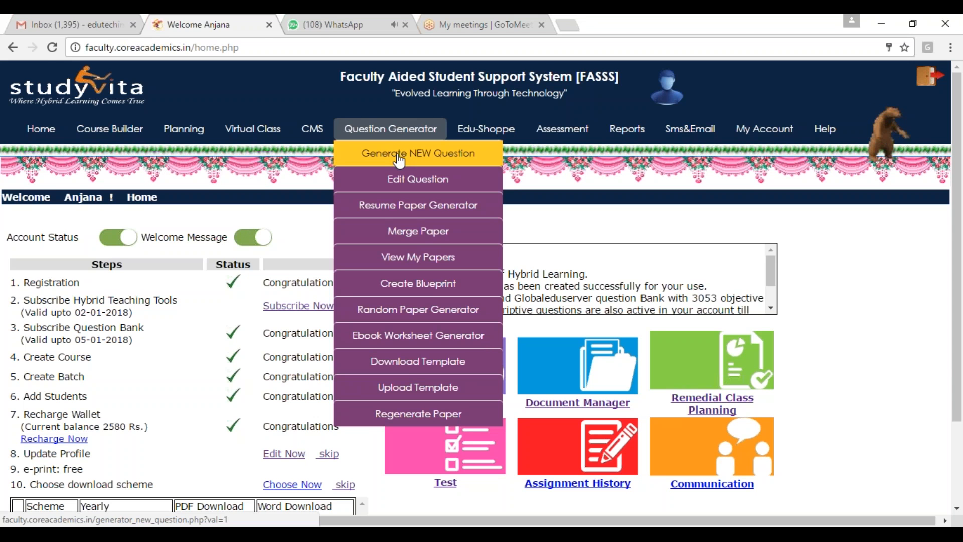
pyautogui.click(399, 159)
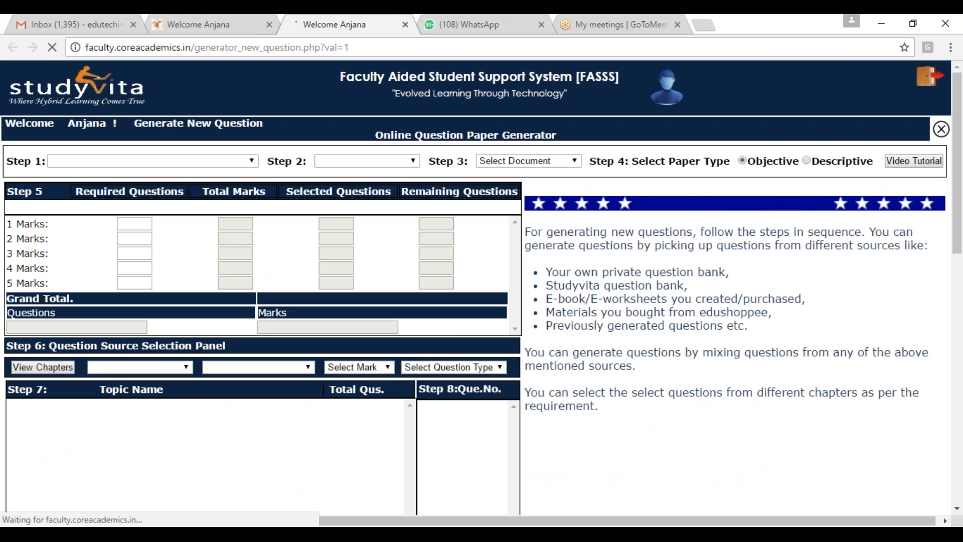
pyautogui.click(199, 161)
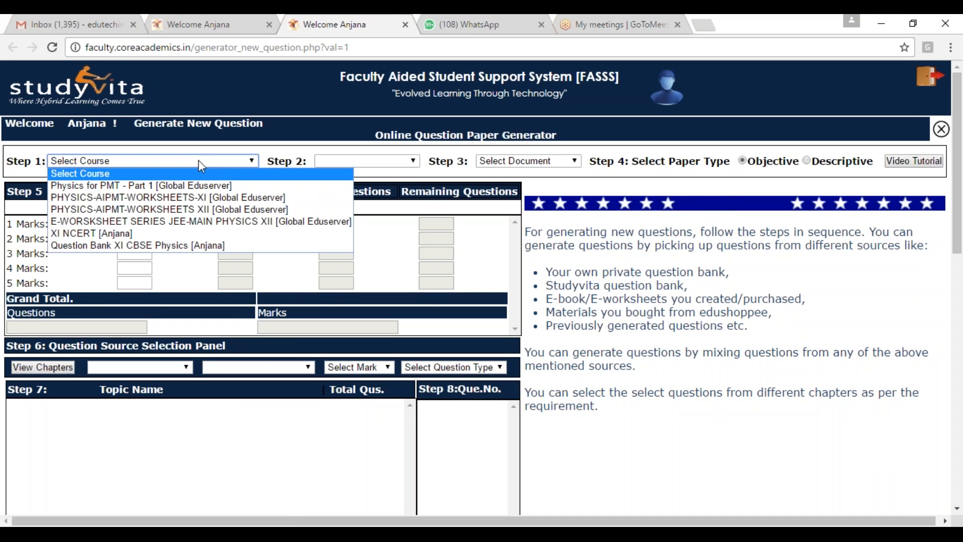
pyautogui.click(138, 234)
pyautogui.click(371, 163)
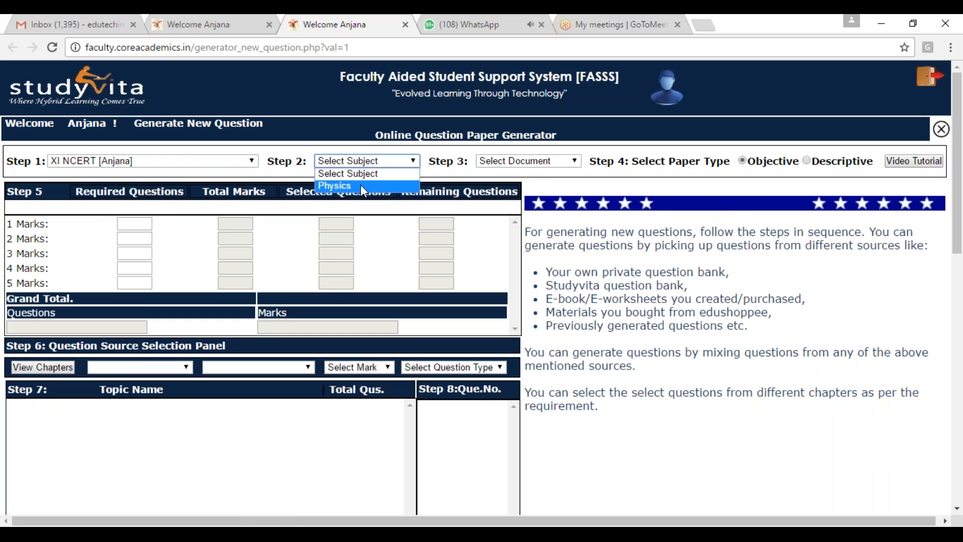
pyautogui.click(362, 187)
pyautogui.click(571, 161)
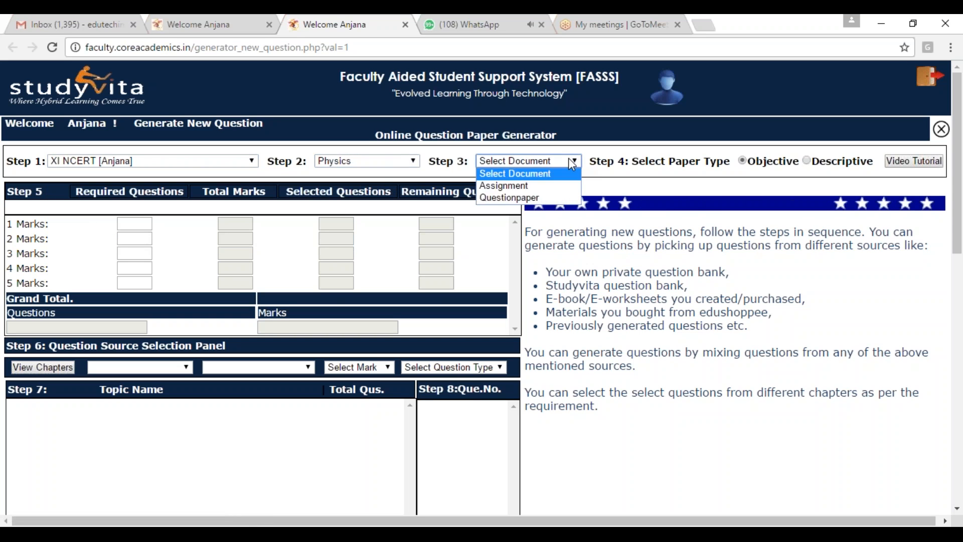
pyautogui.click(519, 200)
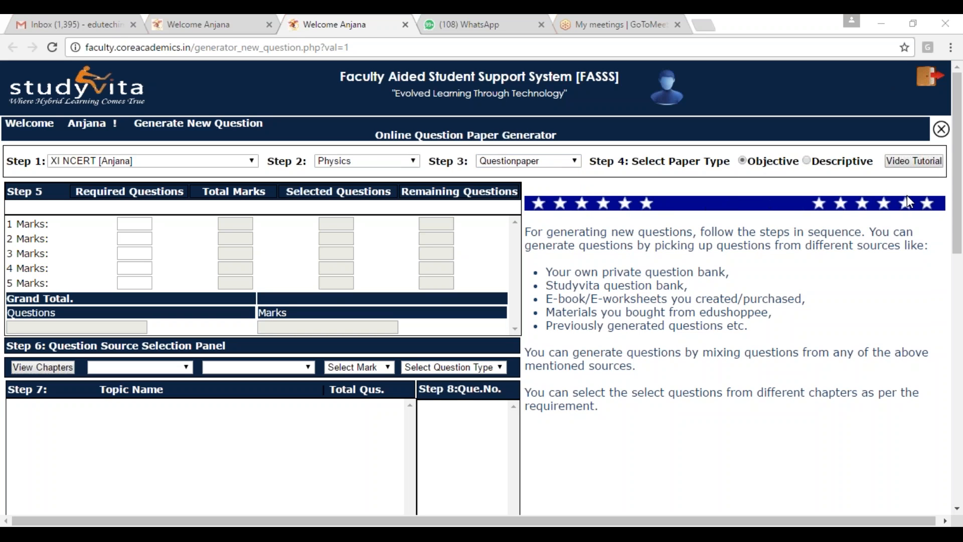
pyautogui.click(822, 33)
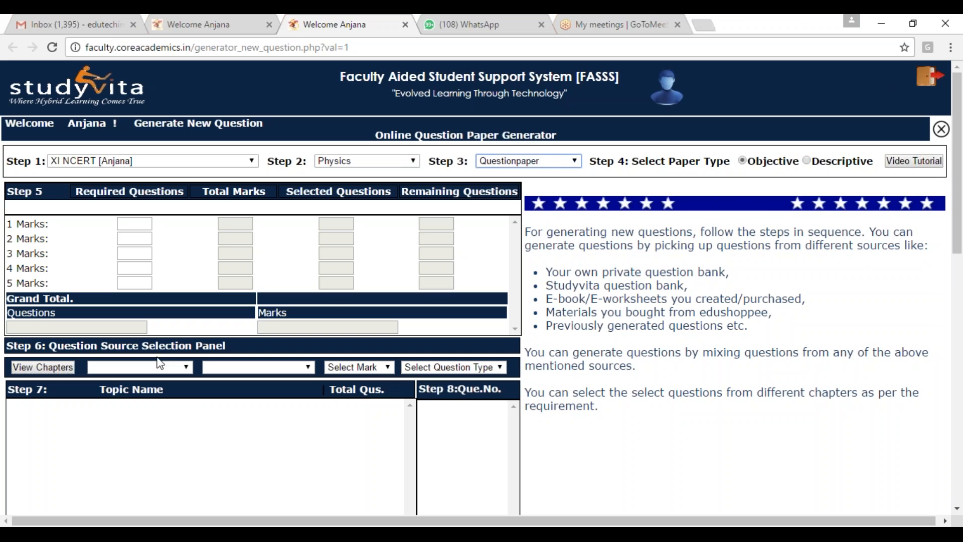
# Step: Set the required questions to 5 each for the 1-mark, 2-mark and 3-mark categories
pyautogui.click(131, 222)
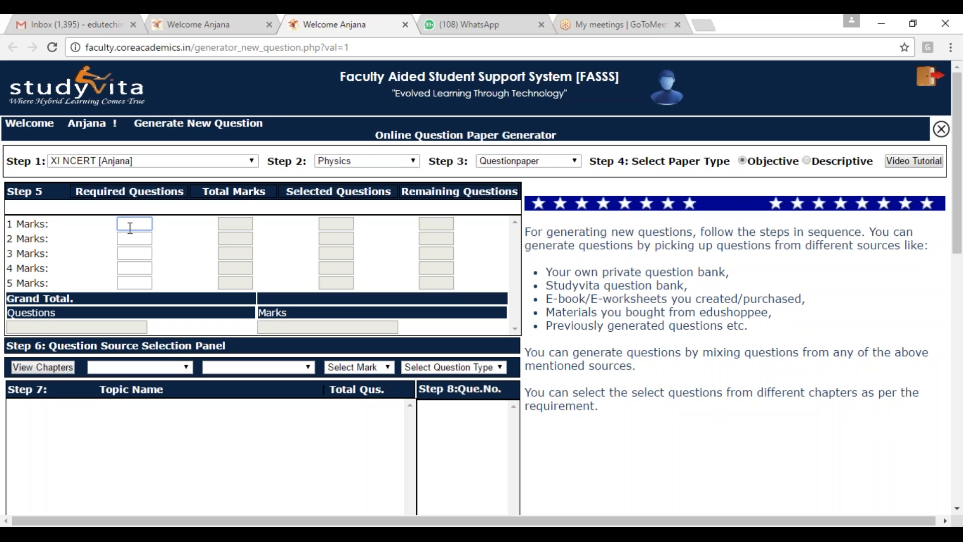
pyautogui.write('5')
pyautogui.click(131, 238)
pyautogui.write('5')
pyautogui.click(134, 253)
pyautogui.write('5')
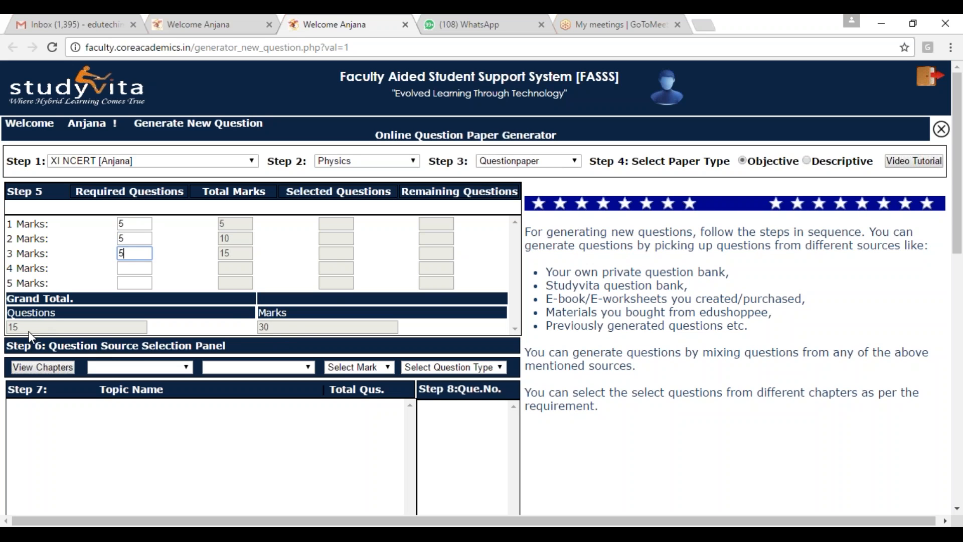
# Step: Load the chapters and list Motion in a Plane questions from Subscribed Question Banks, limited to With Detail Solution
pyautogui.click(44, 371)
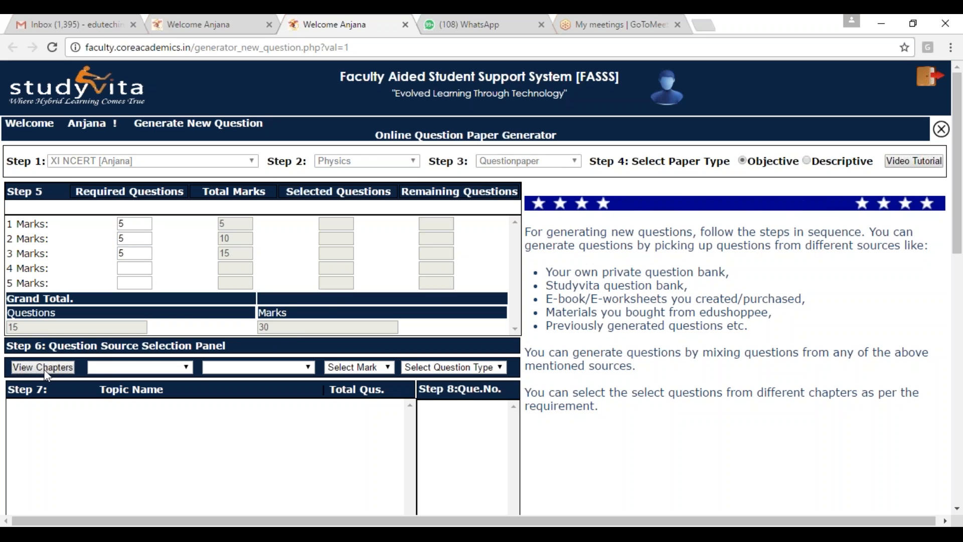
pyautogui.click(185, 368)
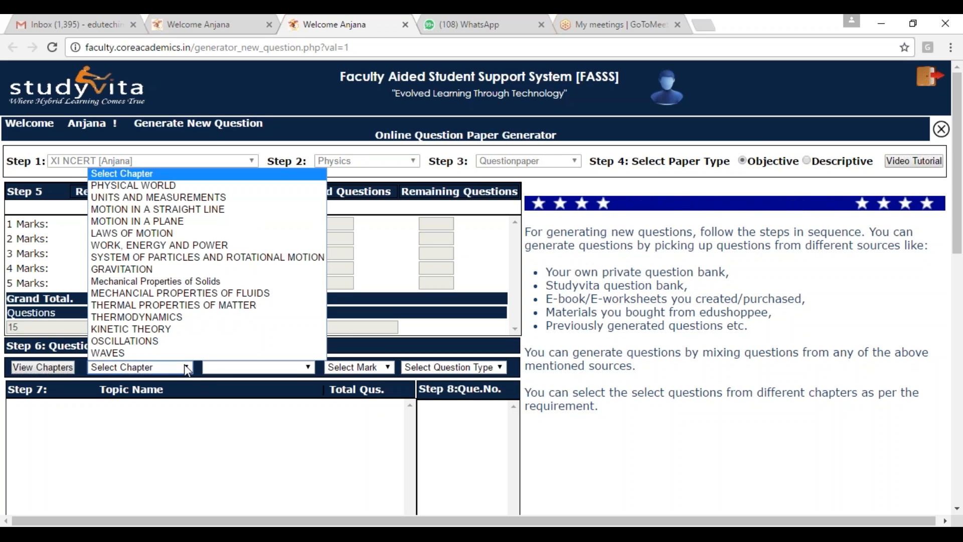
pyautogui.click(180, 227)
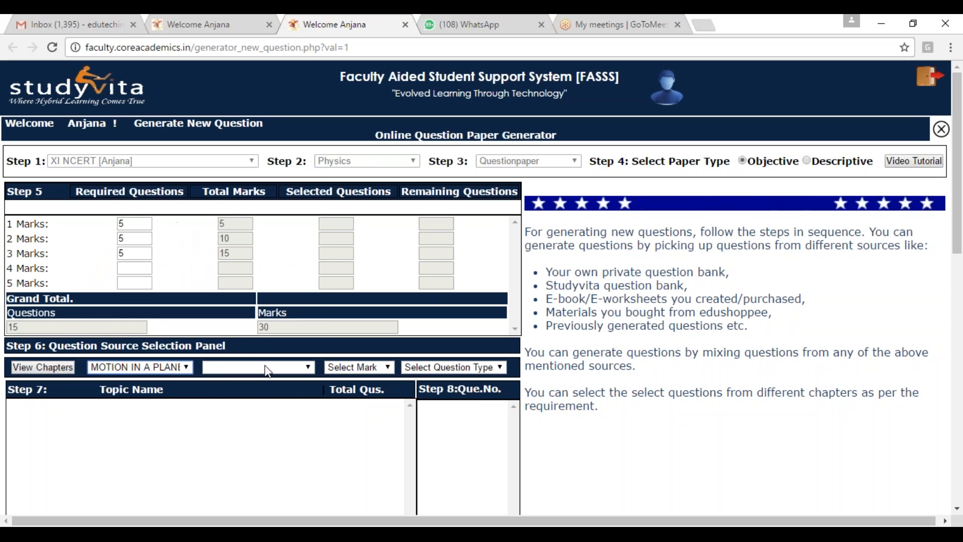
pyautogui.click(310, 369)
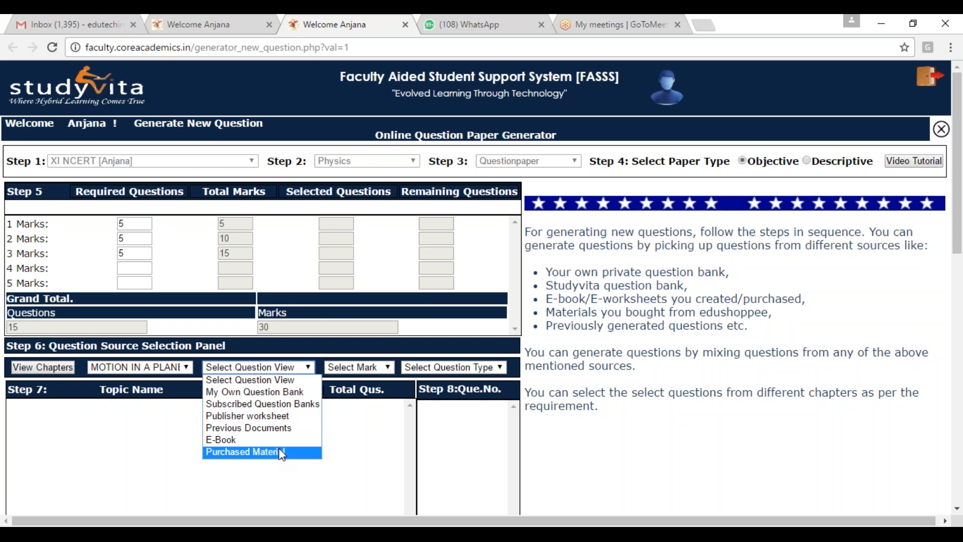
pyautogui.click(262, 404)
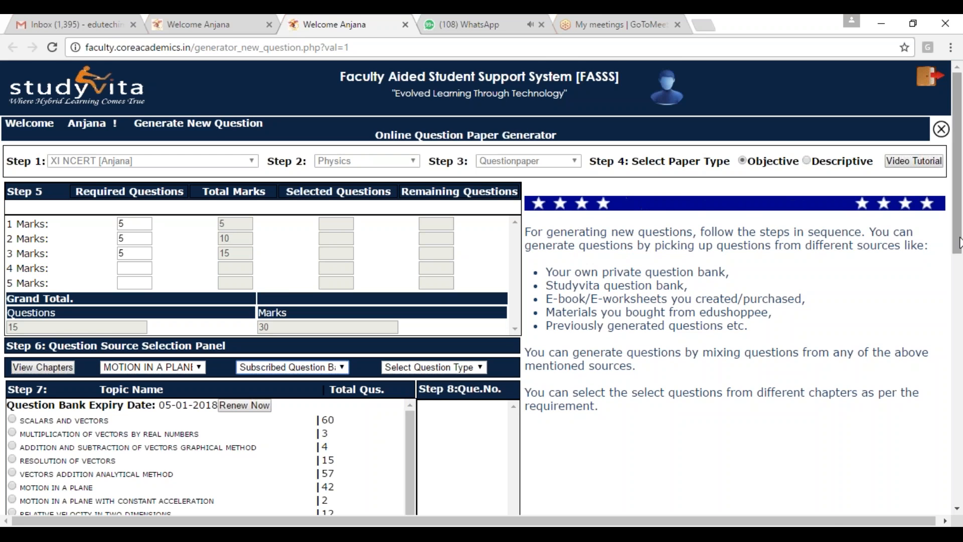
pyautogui.scroll(-3, 909, 299)
pyautogui.click(456, 246)
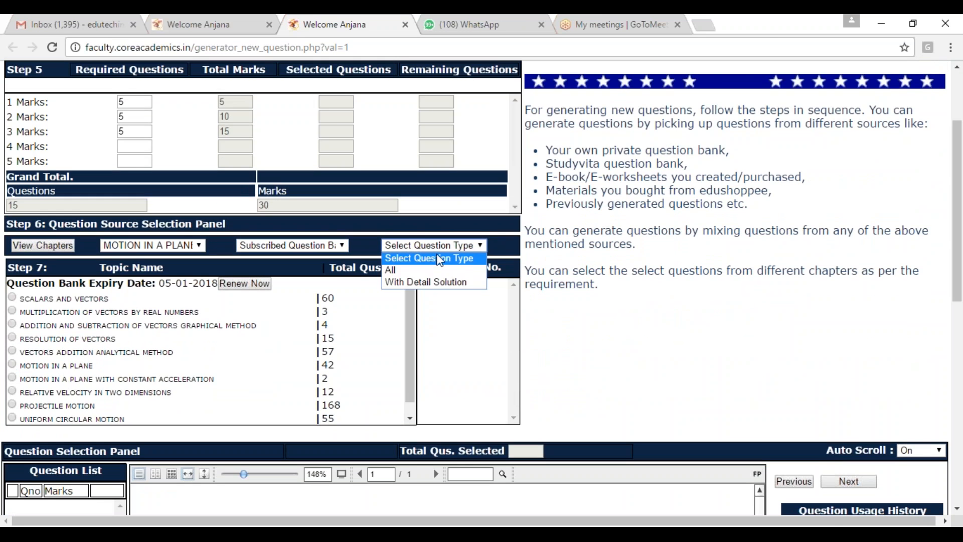
pyautogui.click(411, 282)
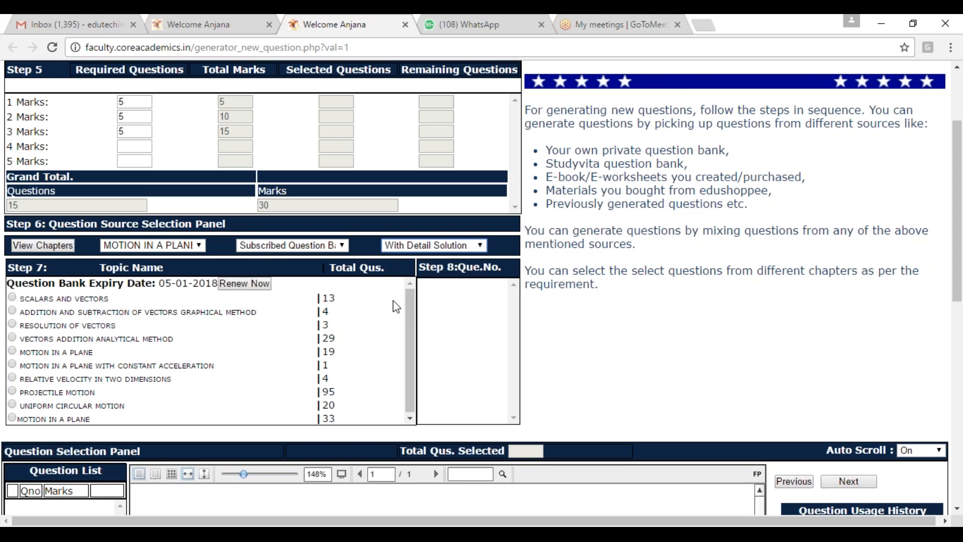
# Step: Add question 2 of the Vectors Addition Analytical Method topic to the paper with 1 mark
pyautogui.click(12, 339)
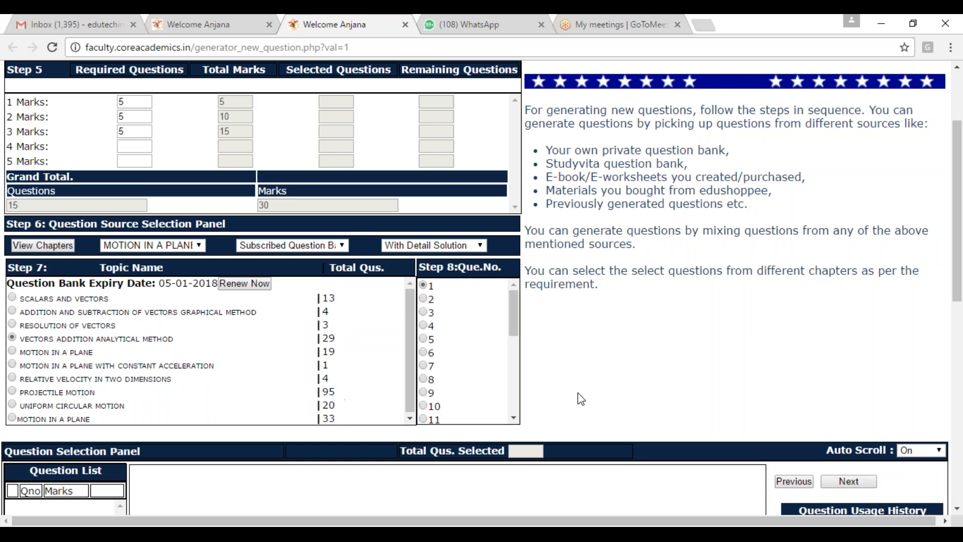
pyautogui.scroll(-10, 576, 397)
pyautogui.scroll(7, 581, 398)
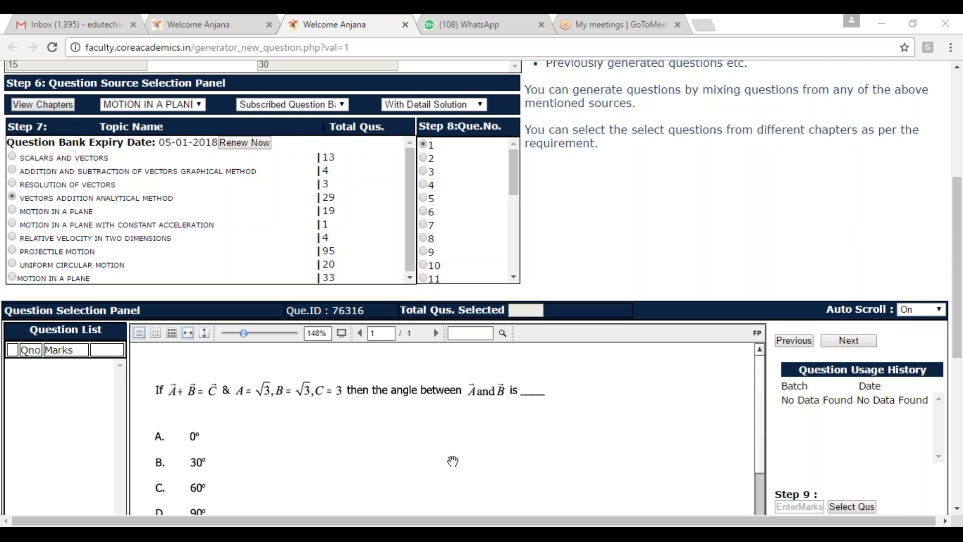
pyautogui.scroll(-3, 451, 458)
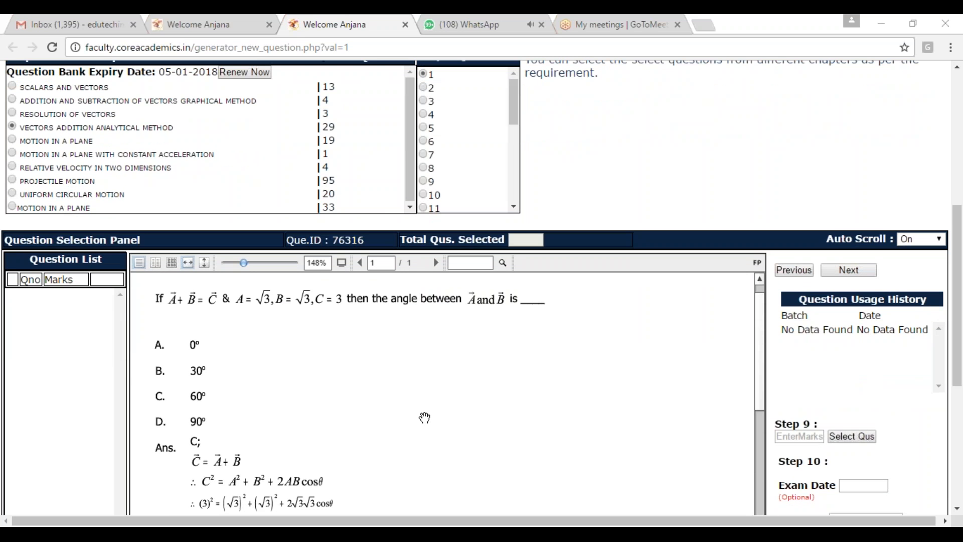
pyautogui.scroll(5, 444, 384)
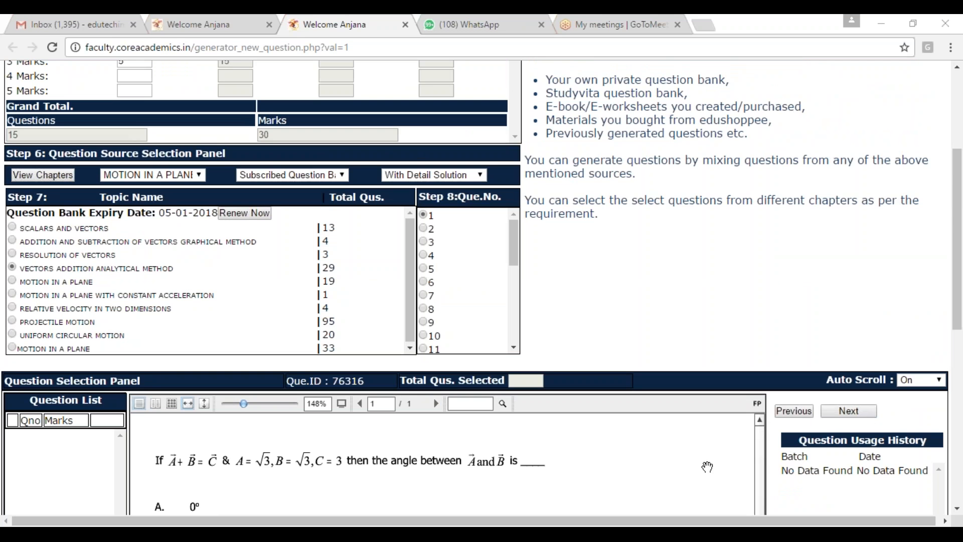
pyautogui.click(849, 411)
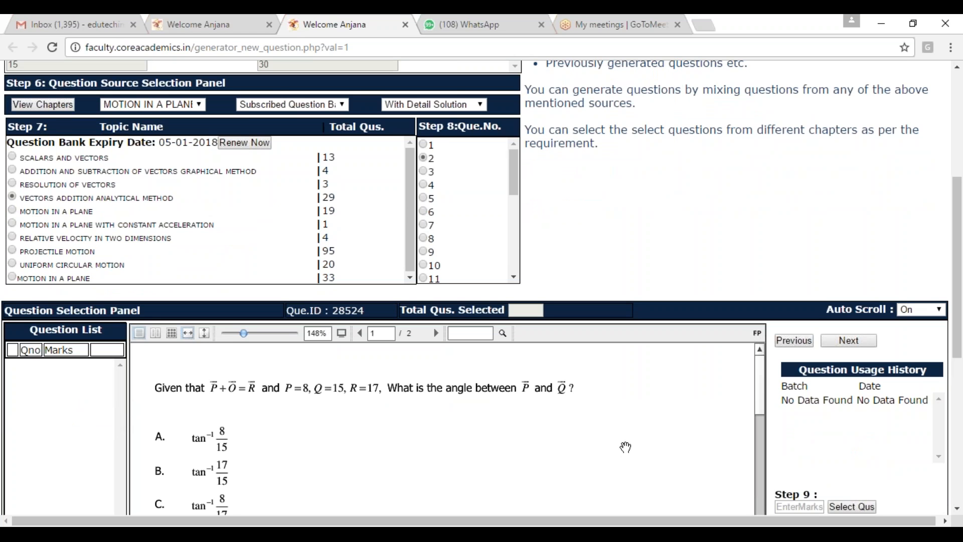
pyautogui.click(804, 506)
pyautogui.write('1')
pyautogui.click(851, 507)
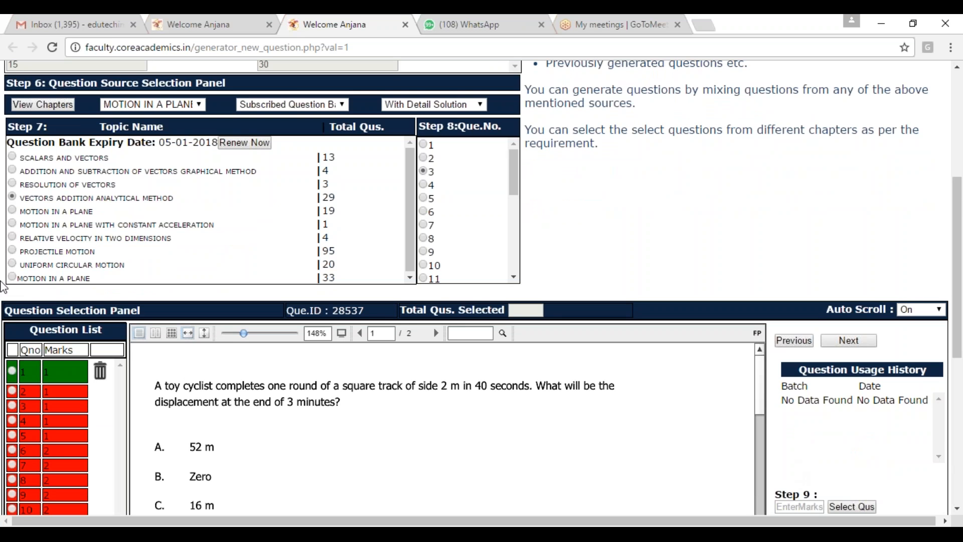
# Step: Add question 1 of the Relative Velocity in Two Dimensions topic to the paper with 2 marks
pyautogui.click(12, 238)
pyautogui.scroll(-7, 753, 416)
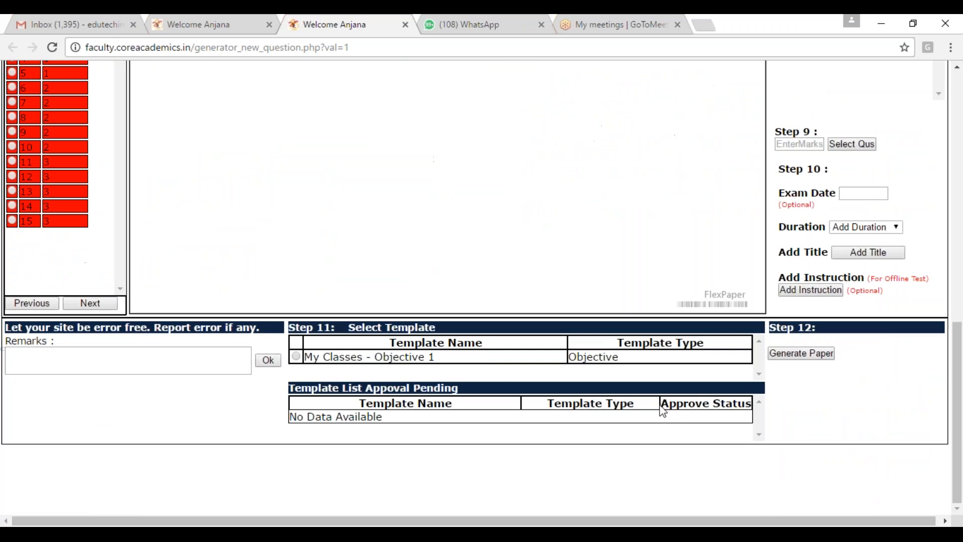
pyautogui.scroll(4, 801, 366)
pyautogui.click(801, 356)
pyautogui.write('2')
pyautogui.click(856, 357)
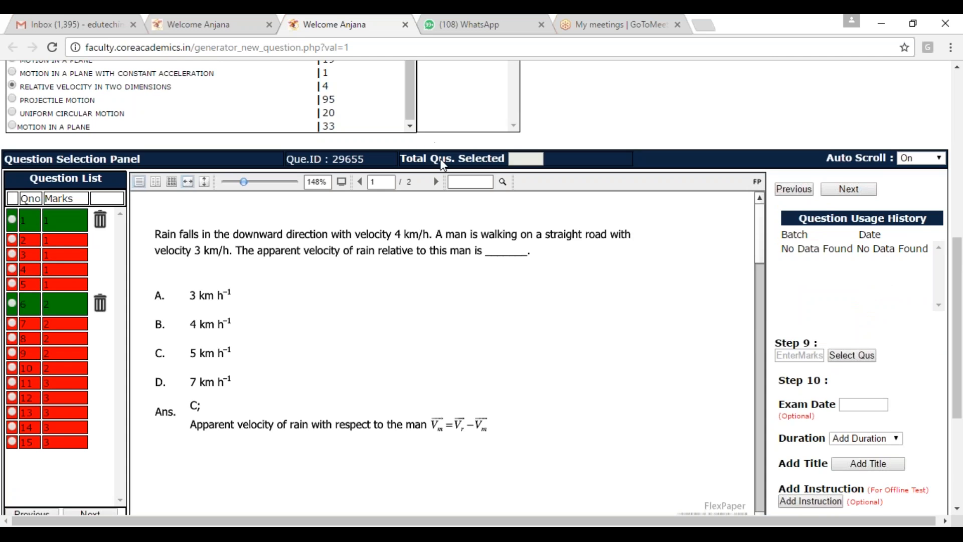
# Step: Add question 8 of the Uniform Circular Motion topic to the paper with 2 marks
pyautogui.scroll(3, 443, 165)
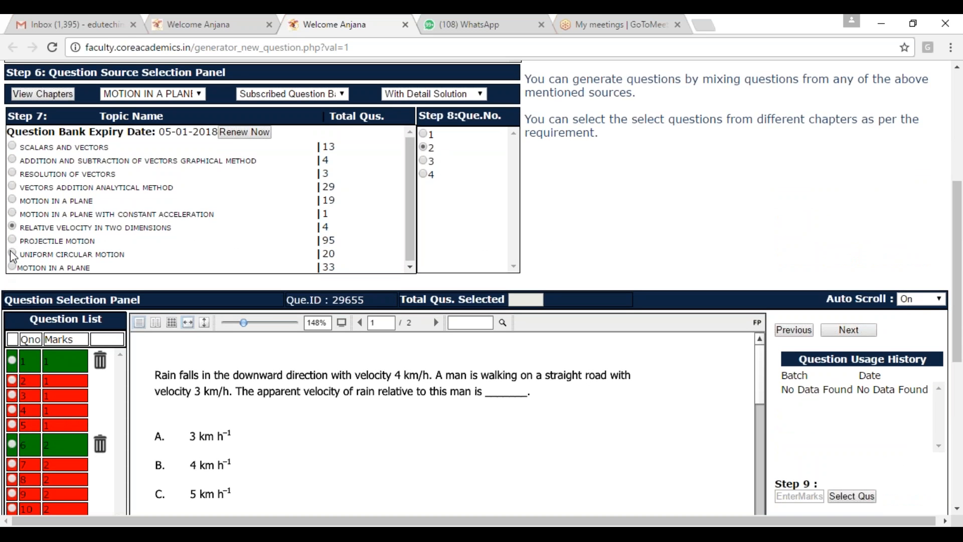
pyautogui.click(12, 253)
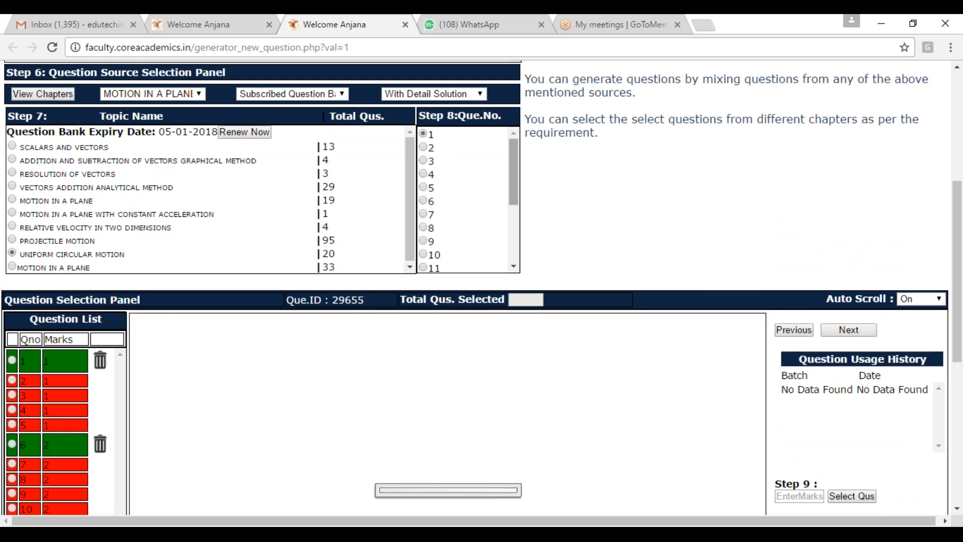
pyautogui.scroll(-7, 431, 153)
pyautogui.scroll(7, 431, 153)
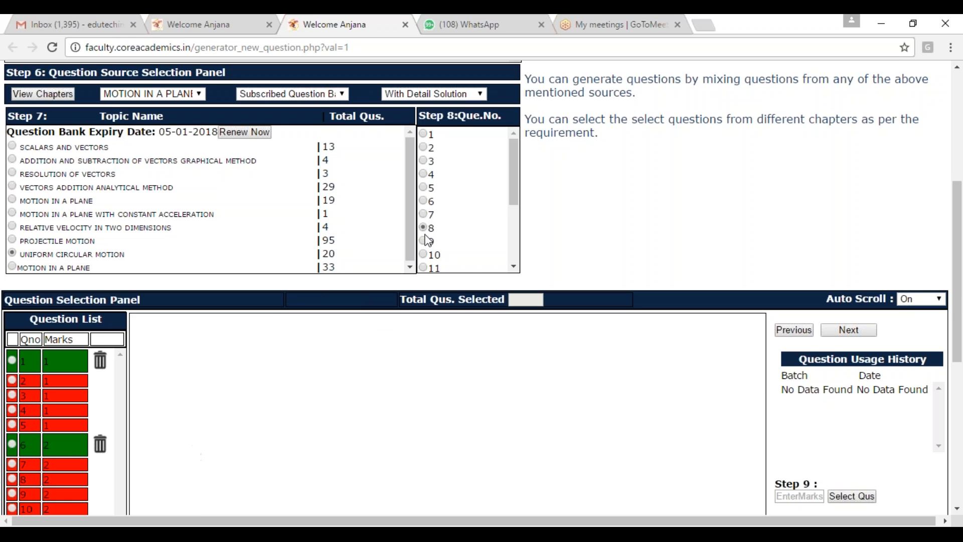
pyautogui.scroll(-7, 914, 382)
pyautogui.scroll(4, 399, 377)
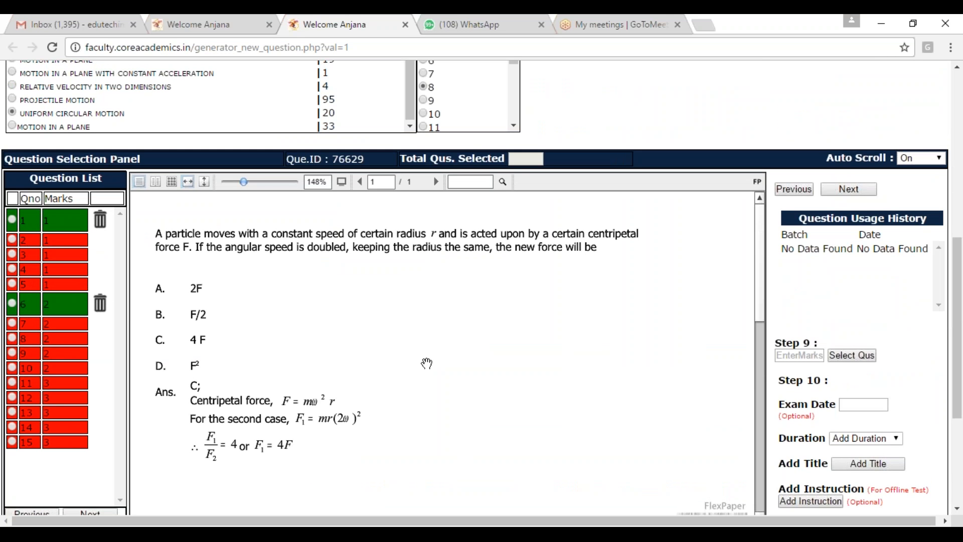
pyautogui.click(796, 354)
pyautogui.write('1')
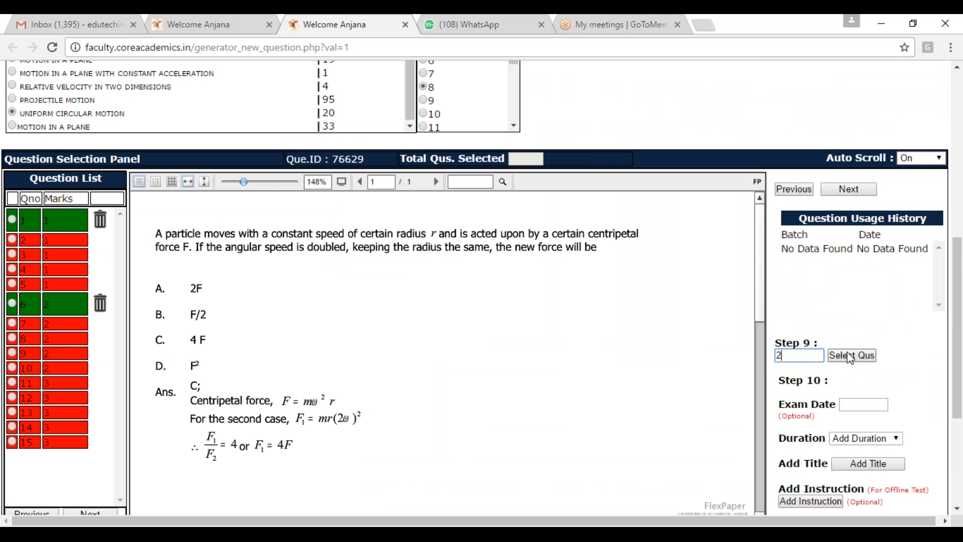
pyautogui.click(848, 356)
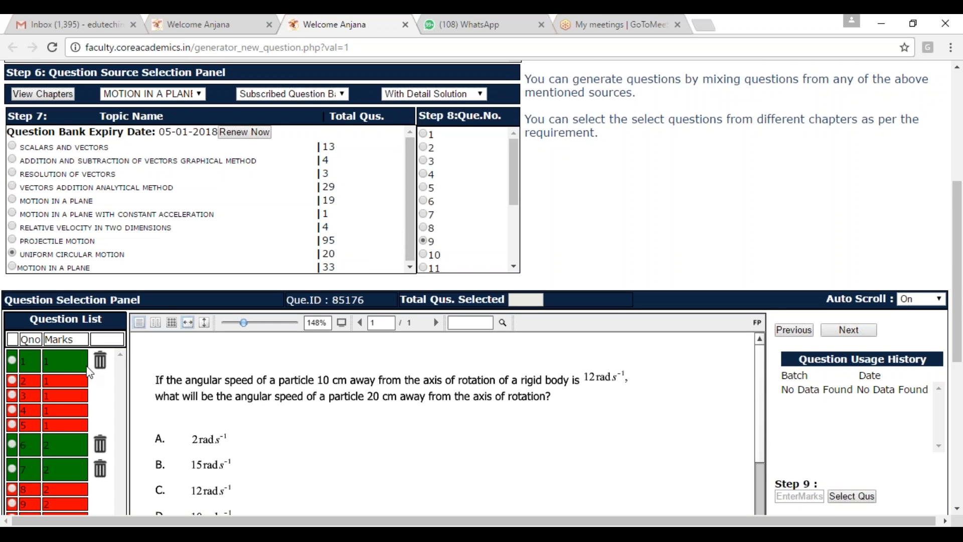
# Step: Add question 1 of the last-listed Motion in a Plane topic, the one with 33 questions, to the paper with 1 mark
pyautogui.scroll(-2, 90, 374)
pyautogui.scroll(-2, 90, 421)
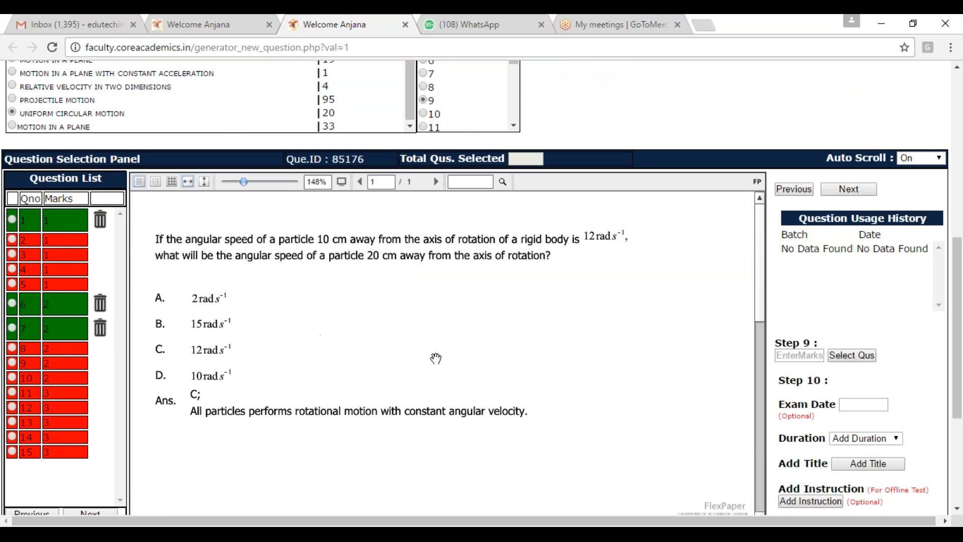
pyautogui.scroll(3, 435, 366)
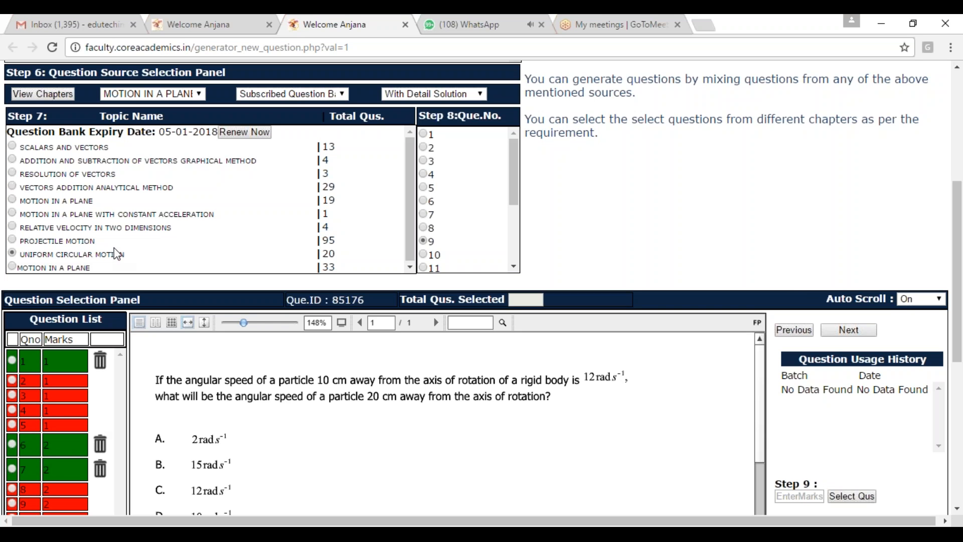
pyautogui.click(12, 266)
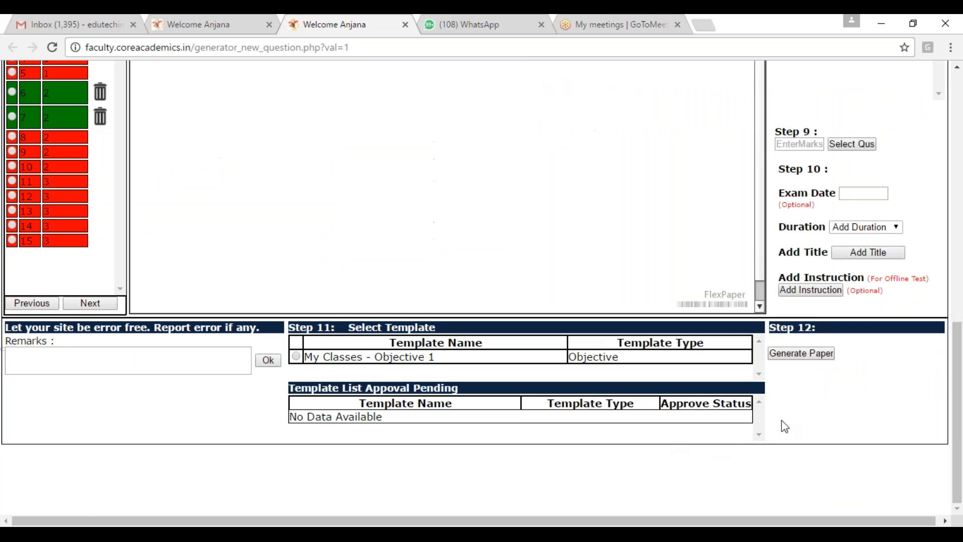
pyautogui.scroll(3, 783, 410)
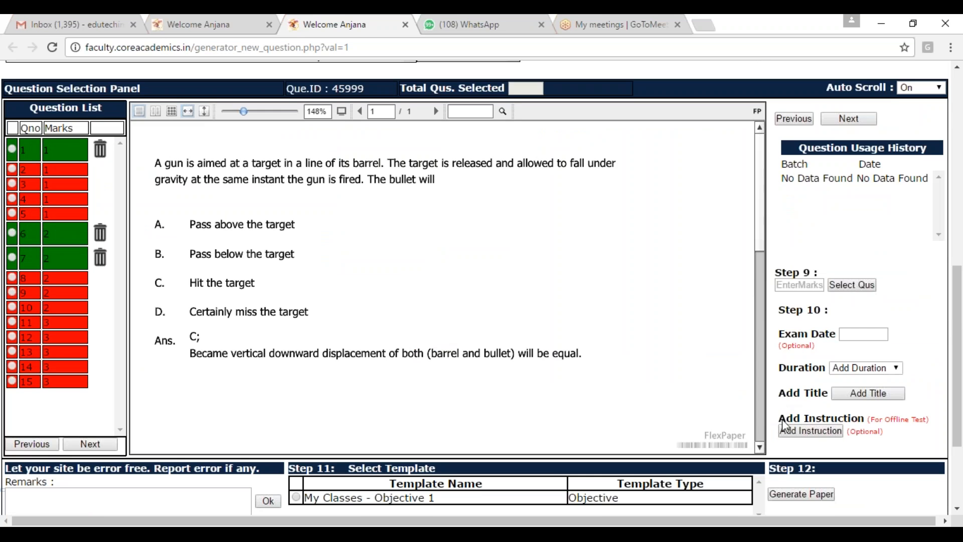
pyautogui.scroll(1, 812, 410)
pyautogui.scroll(1, 813, 414)
pyautogui.click(799, 355)
pyautogui.write('1')
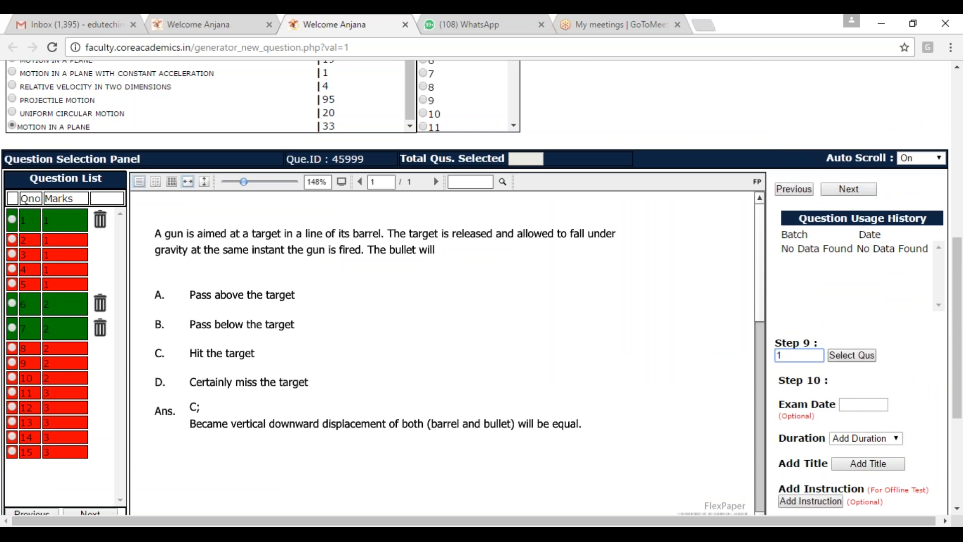
pyautogui.click(845, 359)
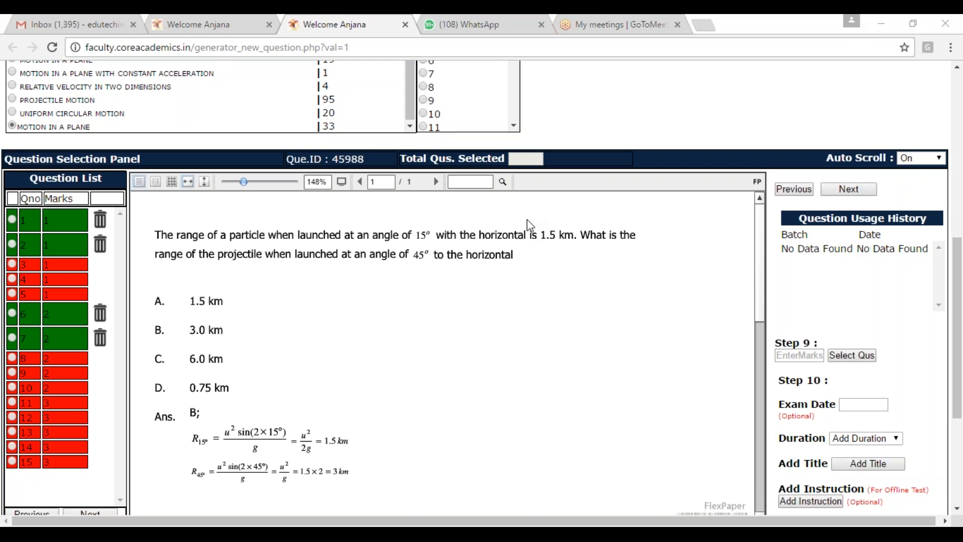
# Step: Add question 2 of the same Motion in a Plane topic to the paper with 3 marks
pyautogui.click(802, 356)
pyautogui.write('1')
pyautogui.click(848, 358)
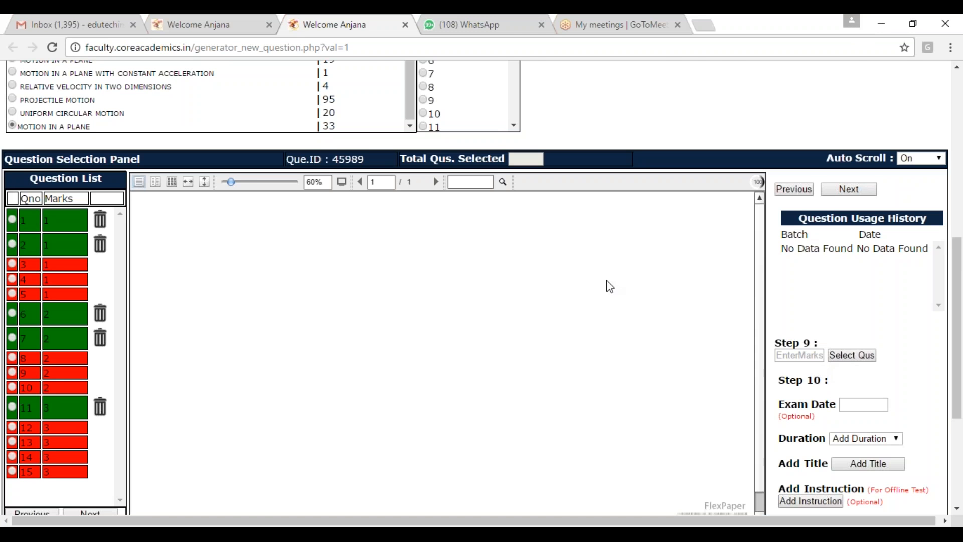
# Step: Switch the question source to Publisher worksheet and open material 23340 from the listed publisher
pyautogui.scroll(2, 654, 395)
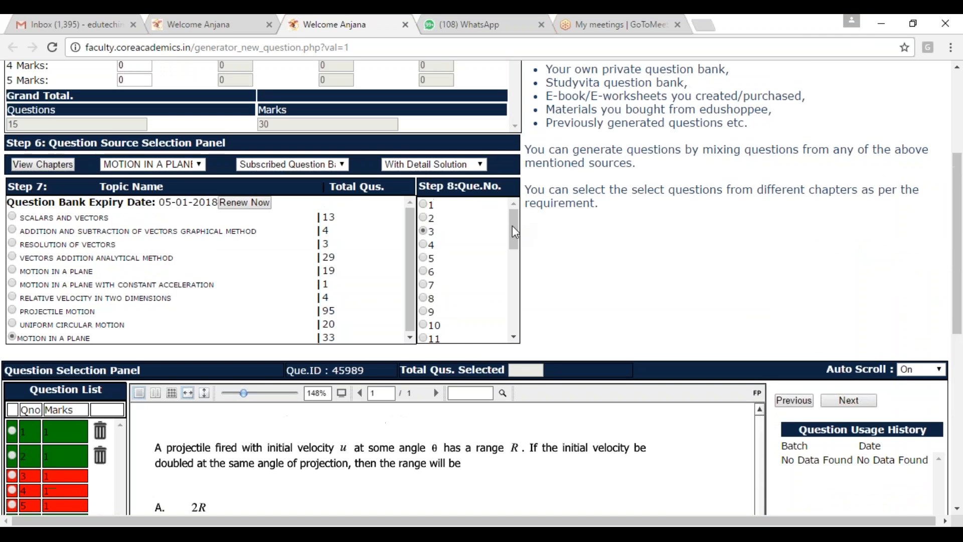
pyautogui.click(341, 164)
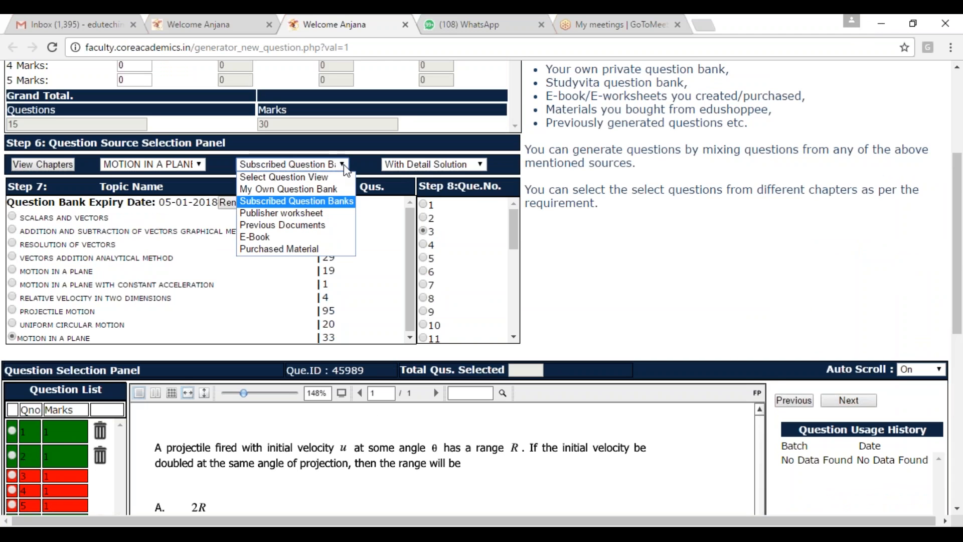
pyautogui.click(310, 215)
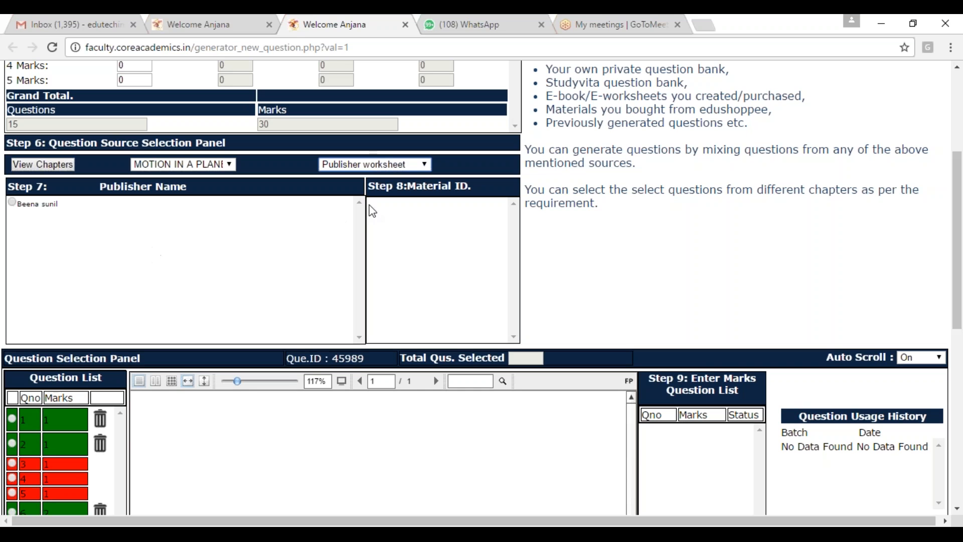
pyautogui.click(14, 202)
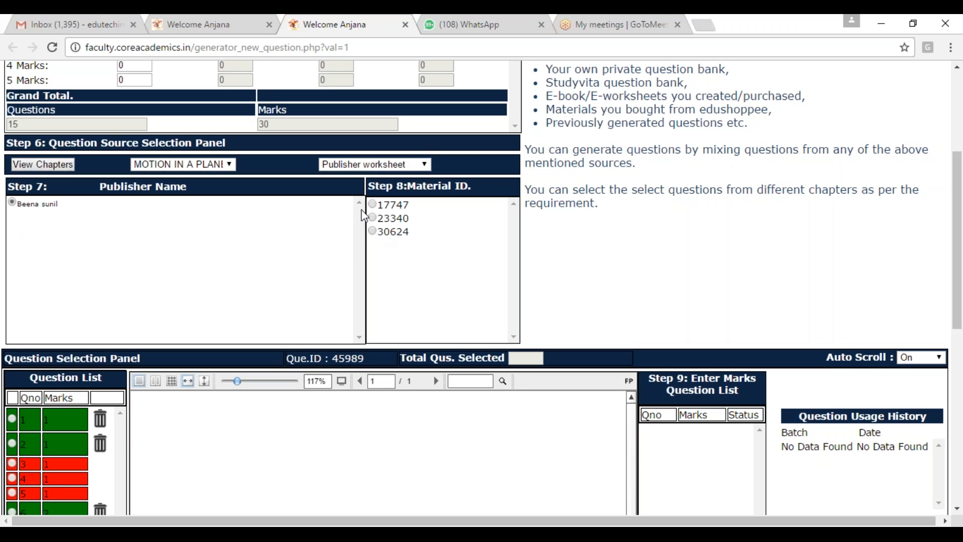
pyautogui.click(373, 220)
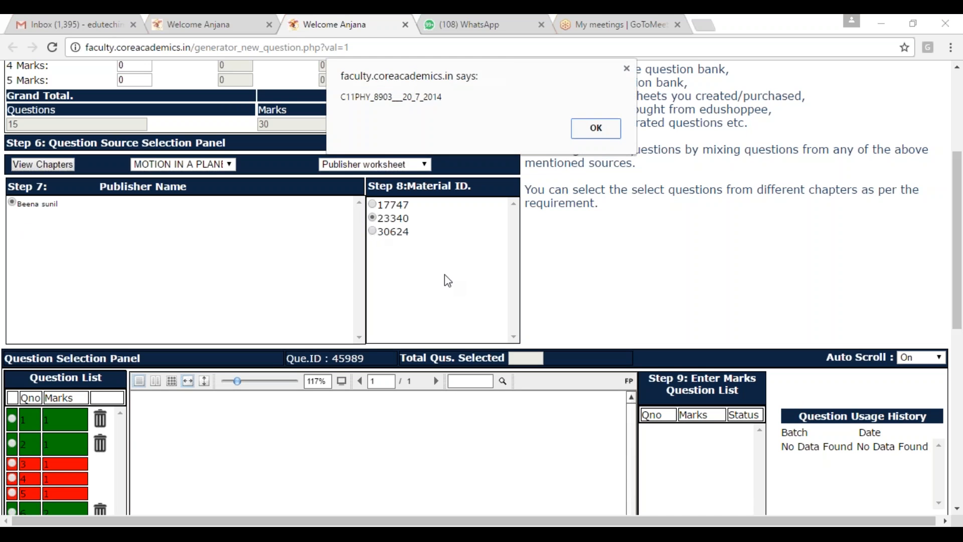
pyautogui.click(606, 131)
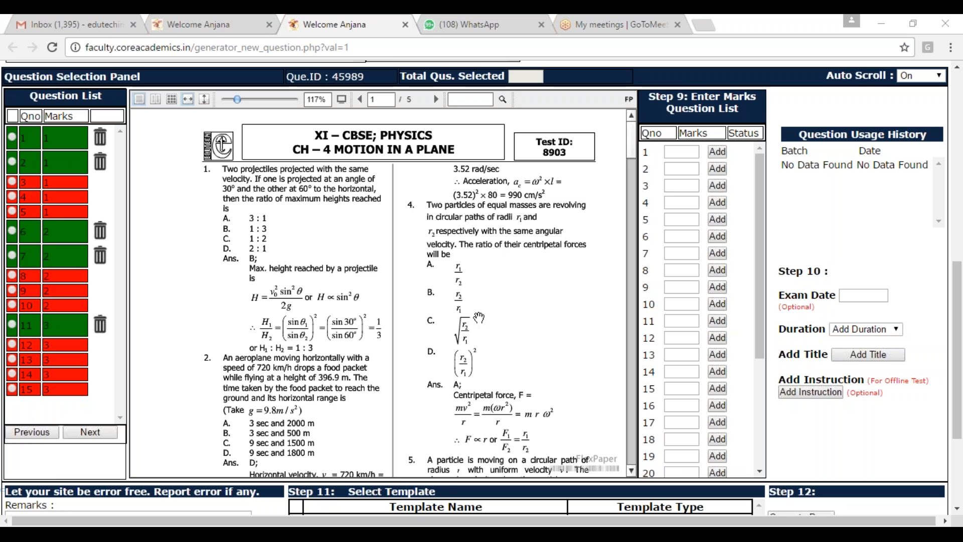
# Step: Add question 1 of worksheet 23340 with 2 marks and question 5 with 1 mark
pyautogui.click(685, 152)
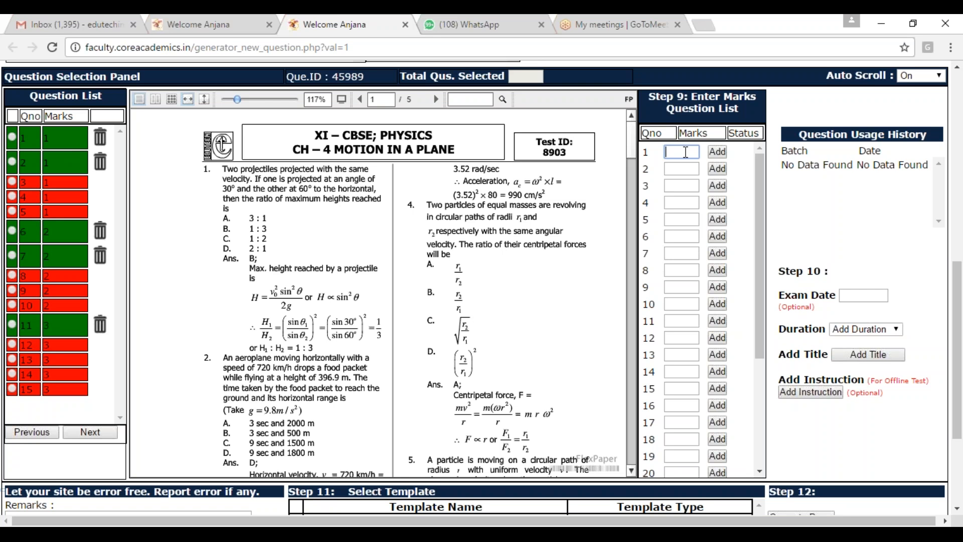
pyautogui.click(718, 152)
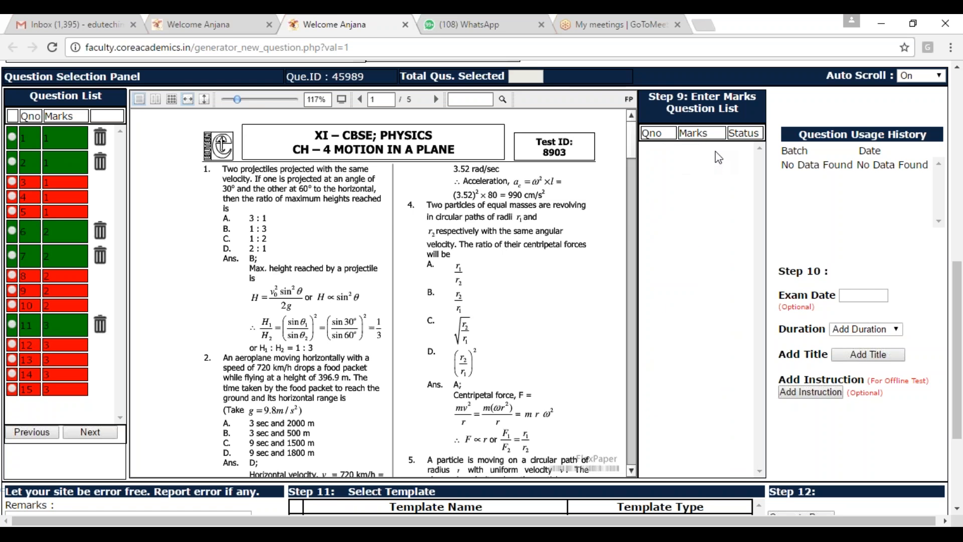
pyautogui.moveTo(628, 144); pyautogui.dragTo(633, 173)
pyautogui.click(678, 221)
pyautogui.write('1')
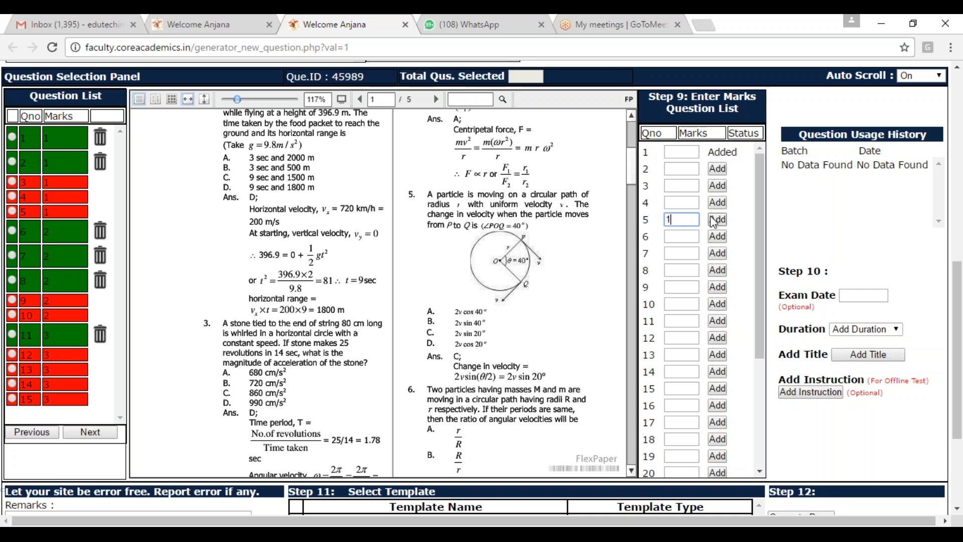
pyautogui.click(718, 221)
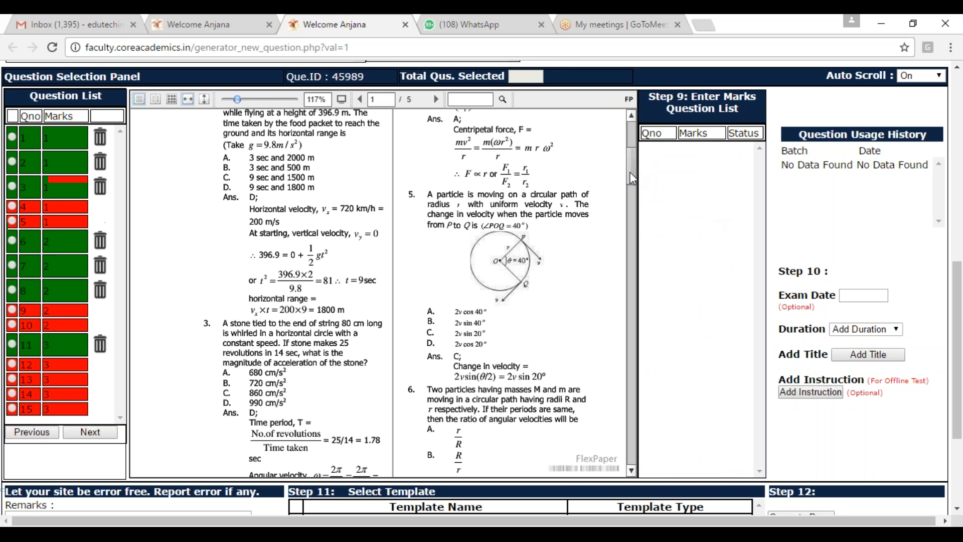
# Step: Add question 10 of worksheet 23340, on the angle of projection, to the paper with 3 marks
pyautogui.moveTo(630, 170); pyautogui.dragTo(630, 212)
pyautogui.scroll(-1, 630, 215)
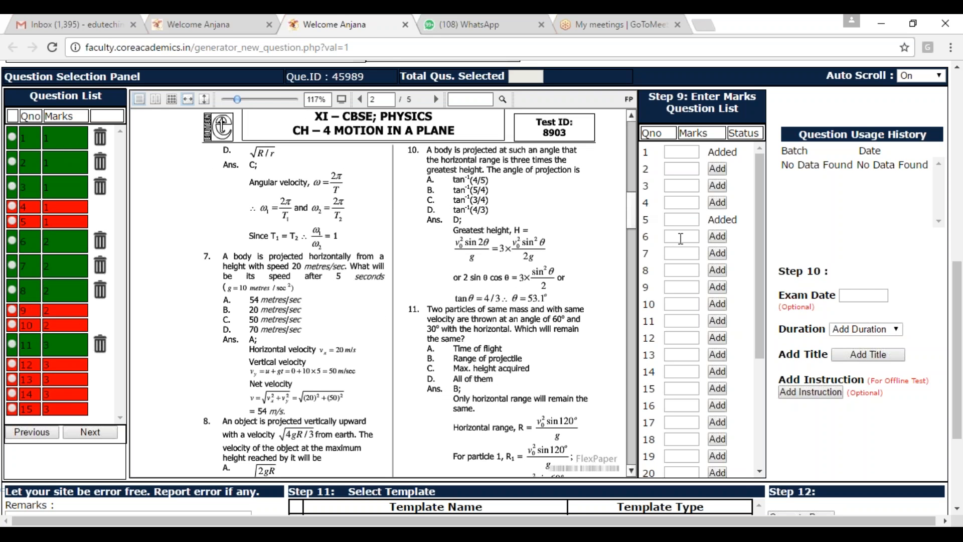
pyautogui.click(683, 305)
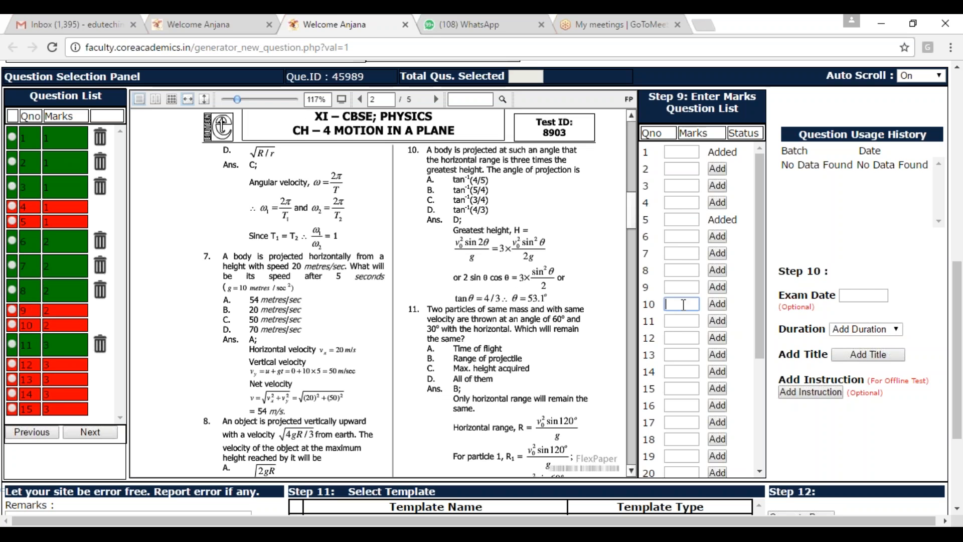
pyautogui.write('3')
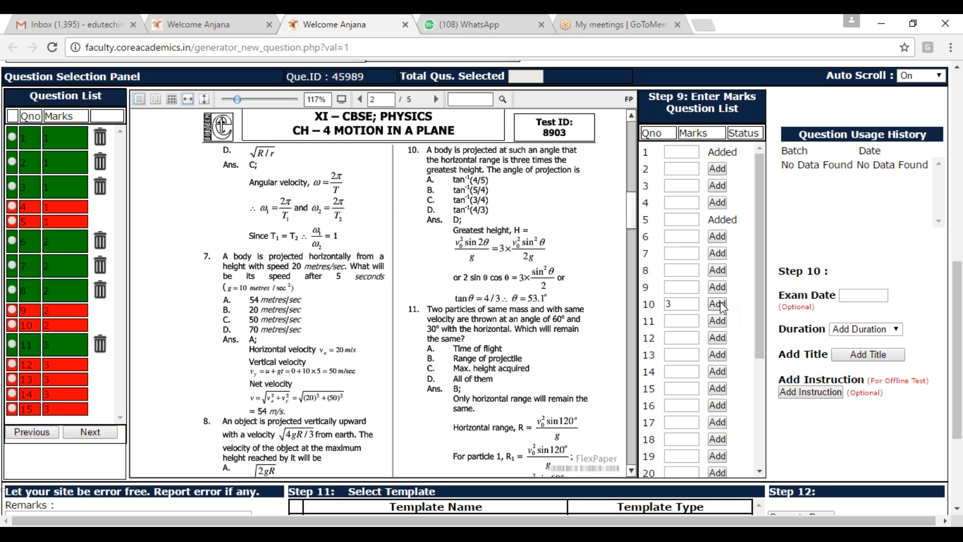
pyautogui.press('Return')
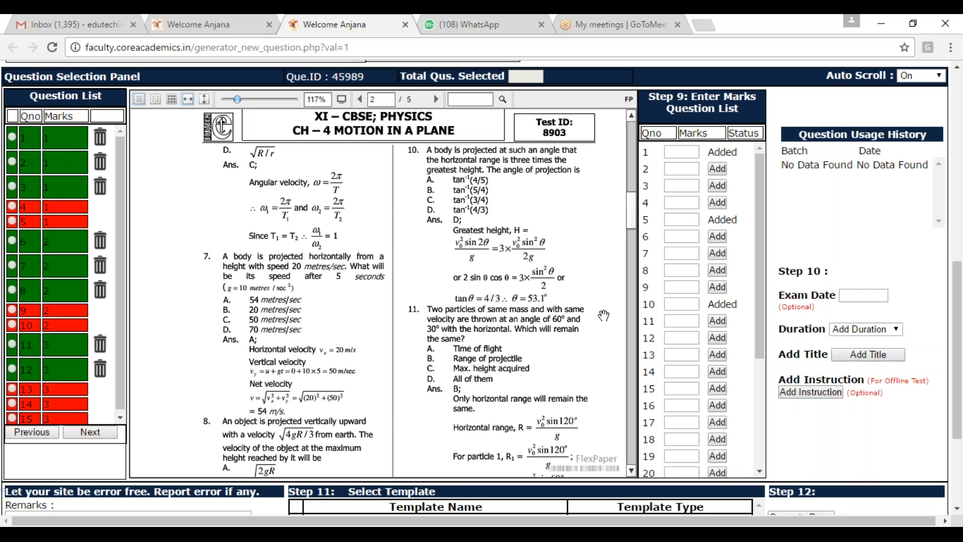
# Step: Add question 17 of worksheet 23340, on the boat crossing a river, to the paper with 2 marks
pyautogui.moveTo(630, 195); pyautogui.dragTo(630, 281)
pyautogui.click(682, 425)
pyautogui.click(717, 422)
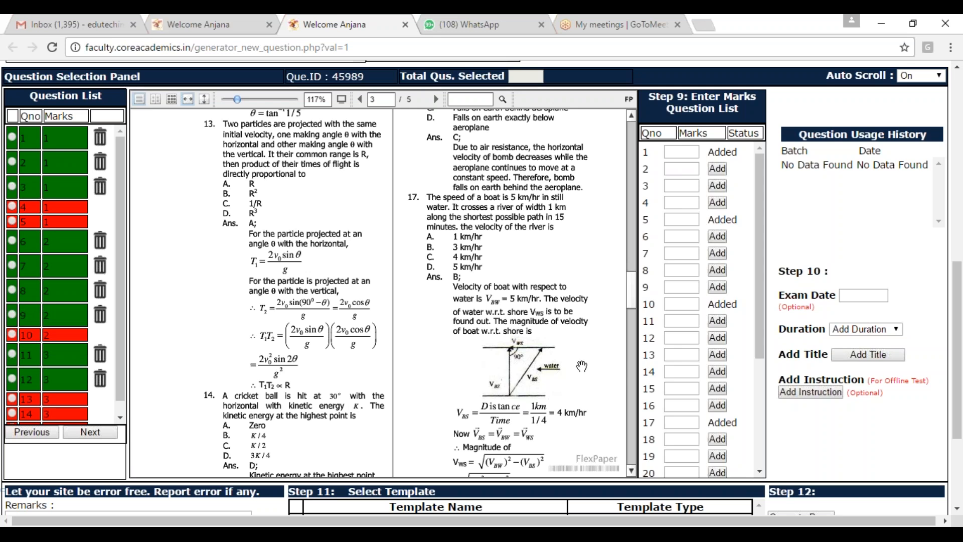
# Step: Open the publisher's material 30624 and add its question 6 to the paper with 1 mark
pyautogui.scroll(8, 500, 323)
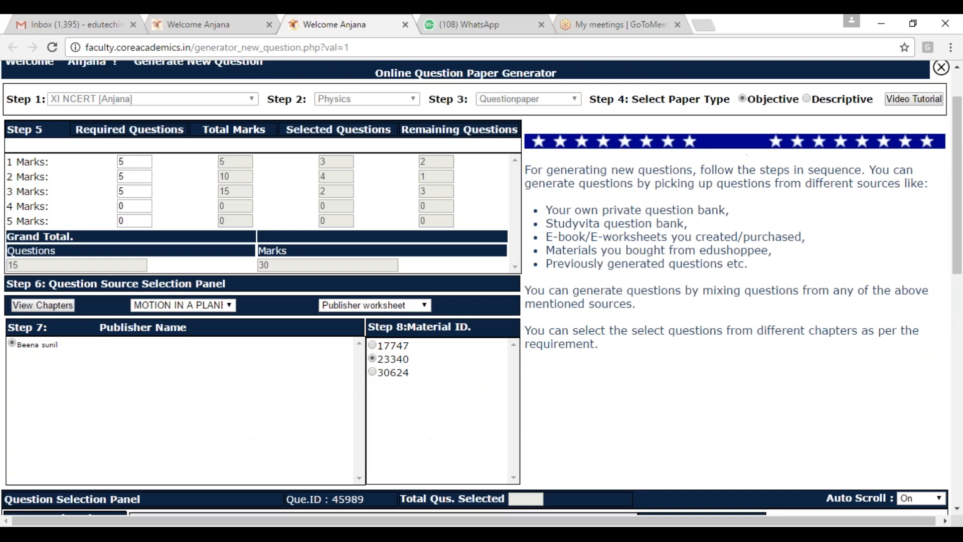
pyautogui.click(374, 373)
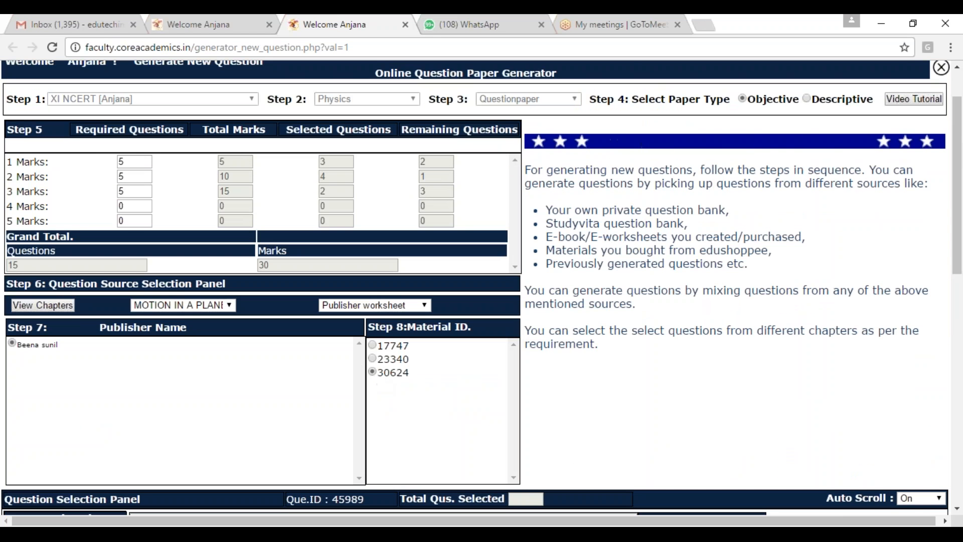
pyautogui.click(599, 149)
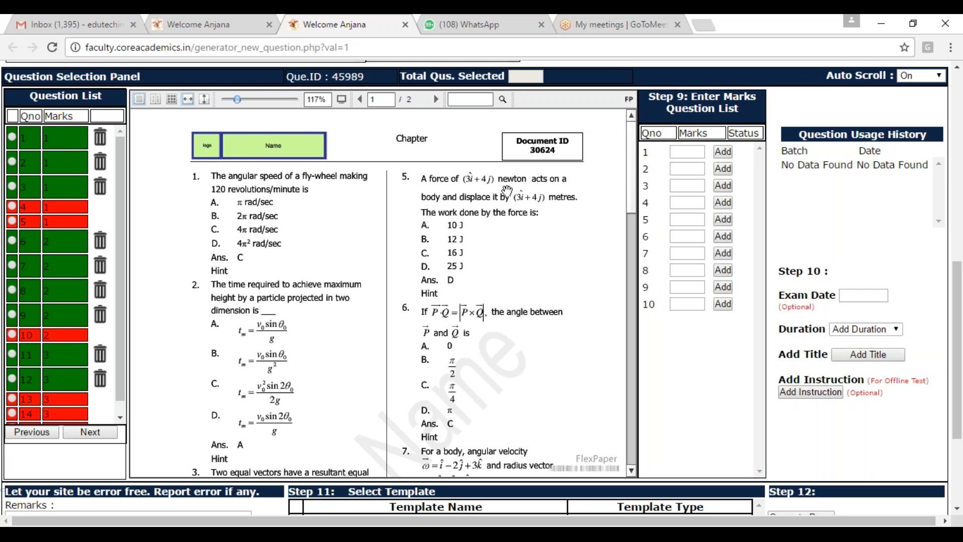
pyautogui.click(683, 237)
pyautogui.write('1')
pyautogui.click(722, 236)
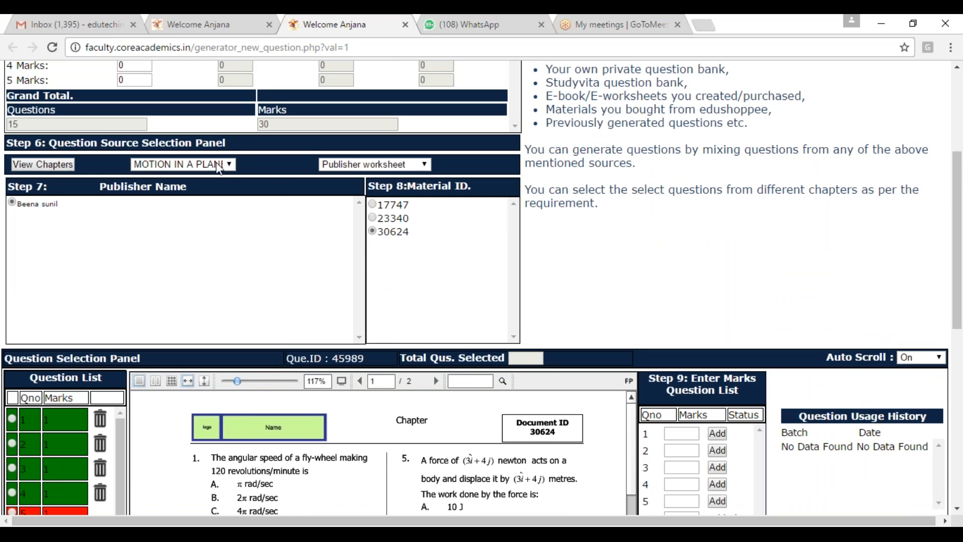
# Step: Switch the source to E-Book and open Motion in a Plane document D28592 from E-WORKSHEET SERIES JEE-MAIN PHYSICSXI
pyautogui.click(373, 165)
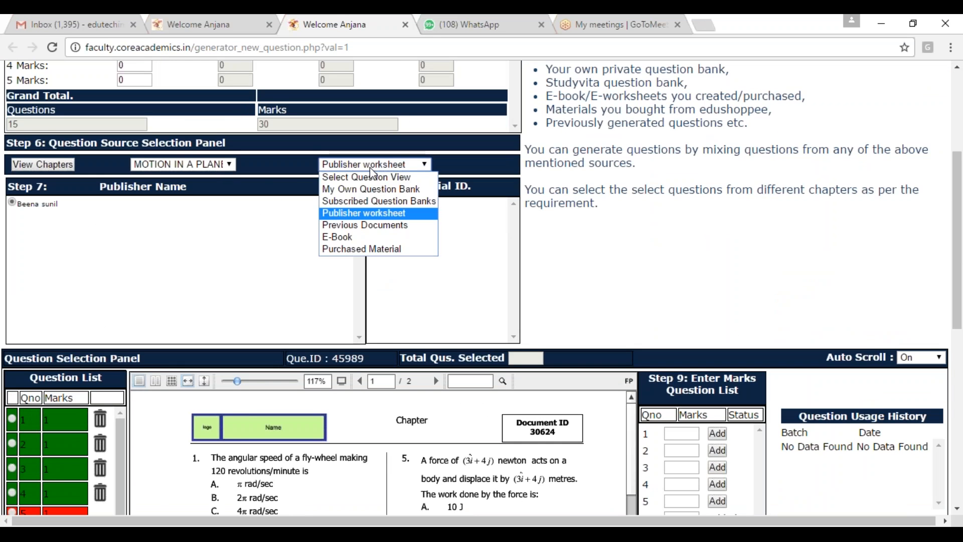
pyautogui.click(356, 241)
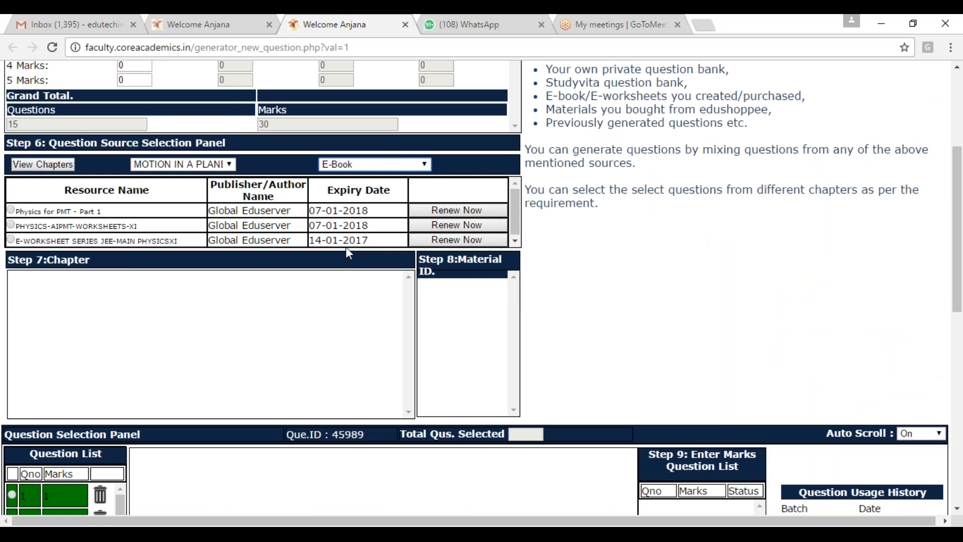
pyautogui.click(12, 211)
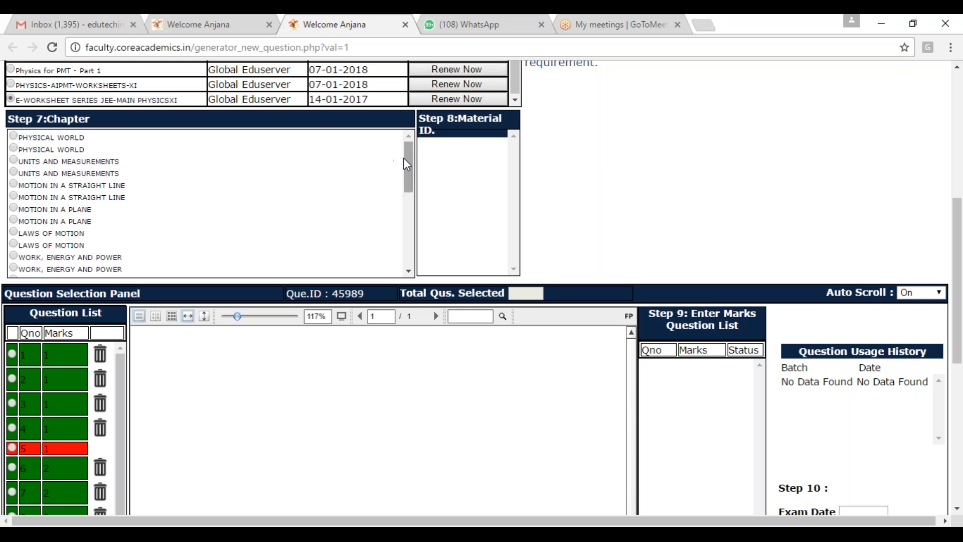
pyautogui.click(14, 172)
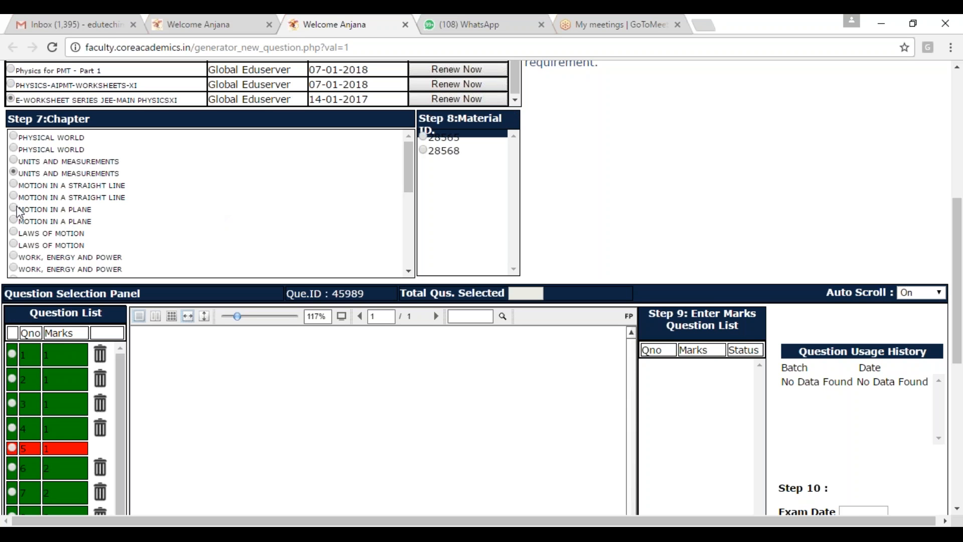
pyautogui.click(14, 209)
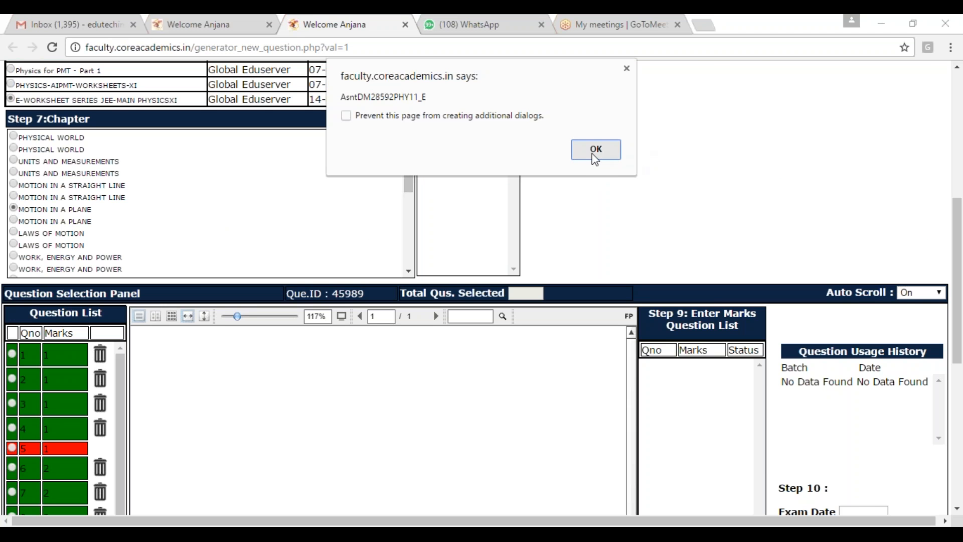
pyautogui.click(595, 150)
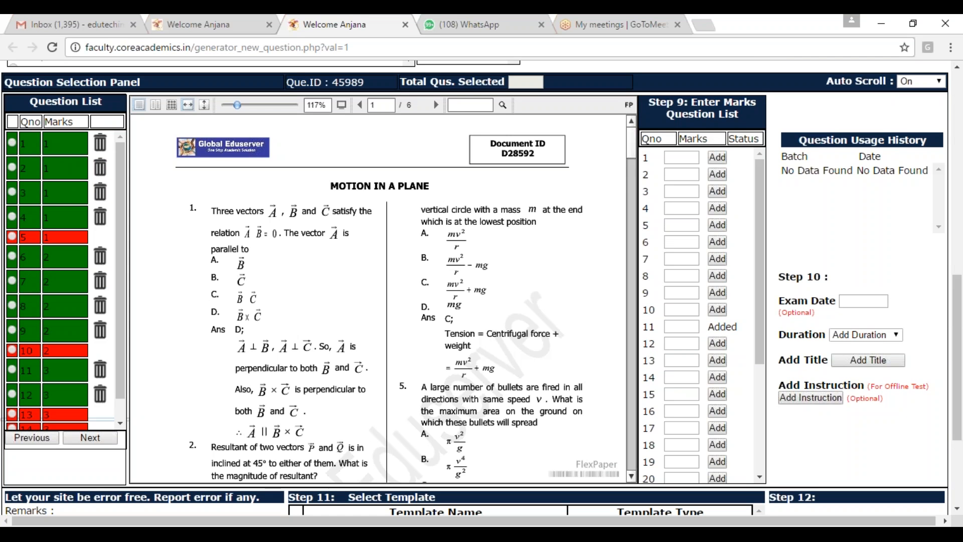
# Step: Add question 5 of document D28592, on bullets fired in all directions, to the paper with 3 marks
pyautogui.moveTo(631, 155)
pyautogui.mouseDown()
pyautogui.moveTo(631, 185)
pyautogui.moveTo(629, 161)
pyautogui.mouseUp()
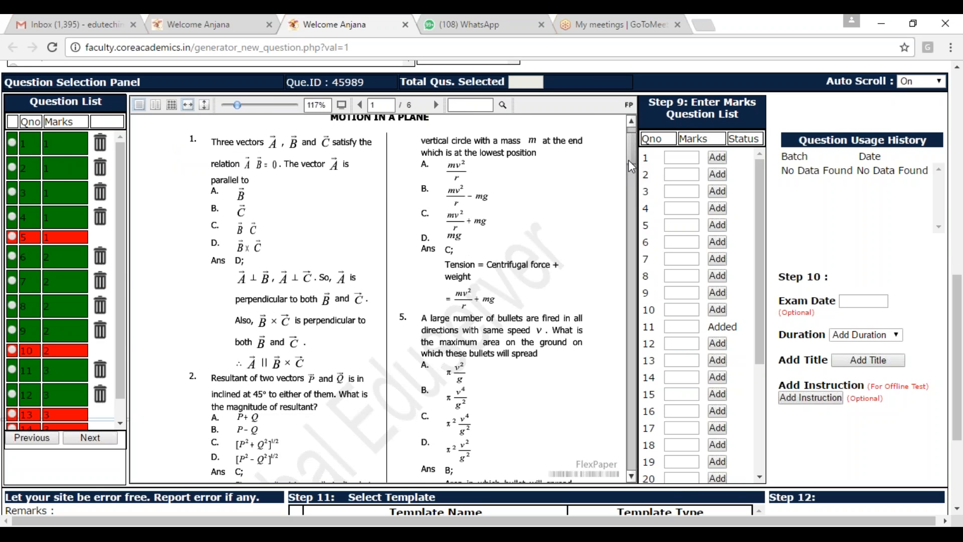
pyautogui.moveTo(122, 274); pyautogui.dragTo(117, 341)
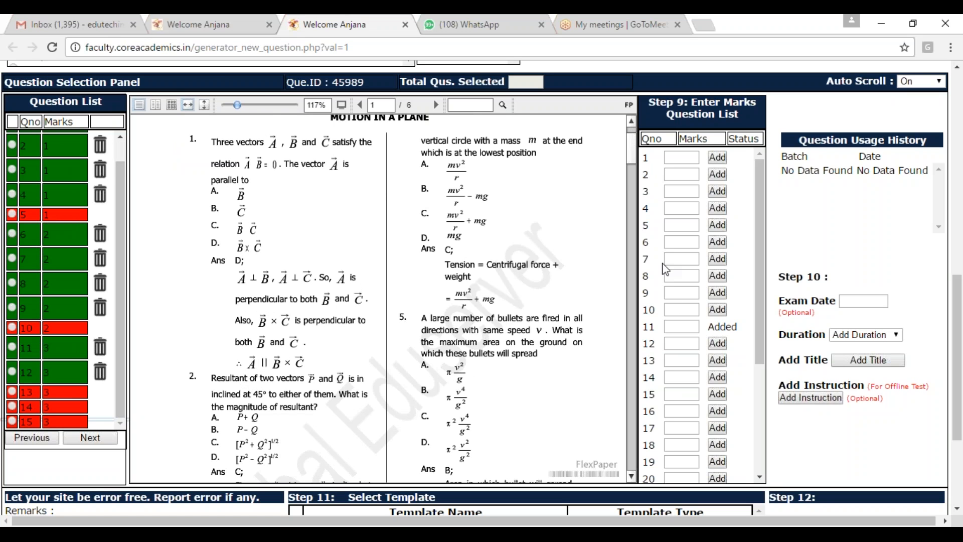
pyautogui.click(687, 223)
pyautogui.write('3')
pyautogui.click(719, 227)
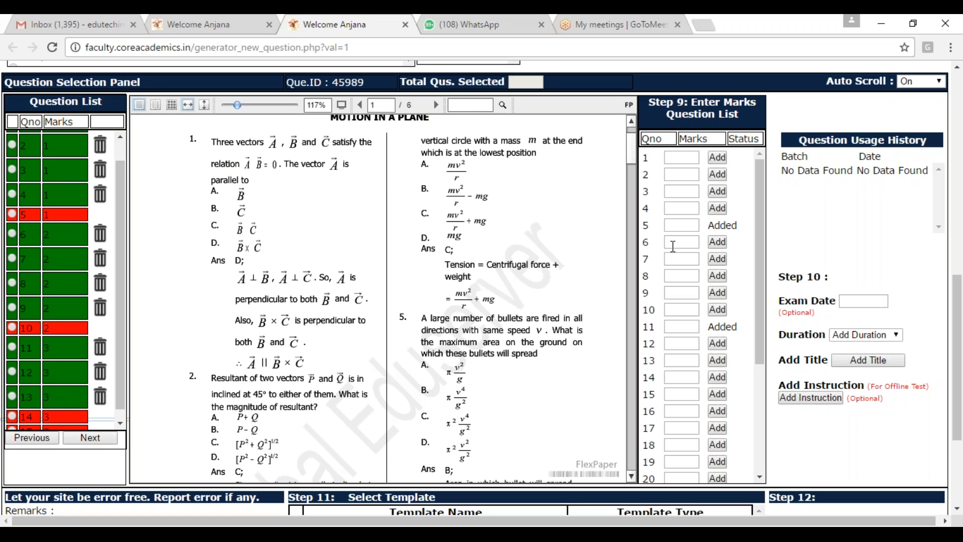
# Step: Add question 7 of document D28592, on two particles projected with the same initial velocity, to the paper with 3 marks
pyautogui.scroll(-3, 503, 303)
pyautogui.scroll(2, 549, 287)
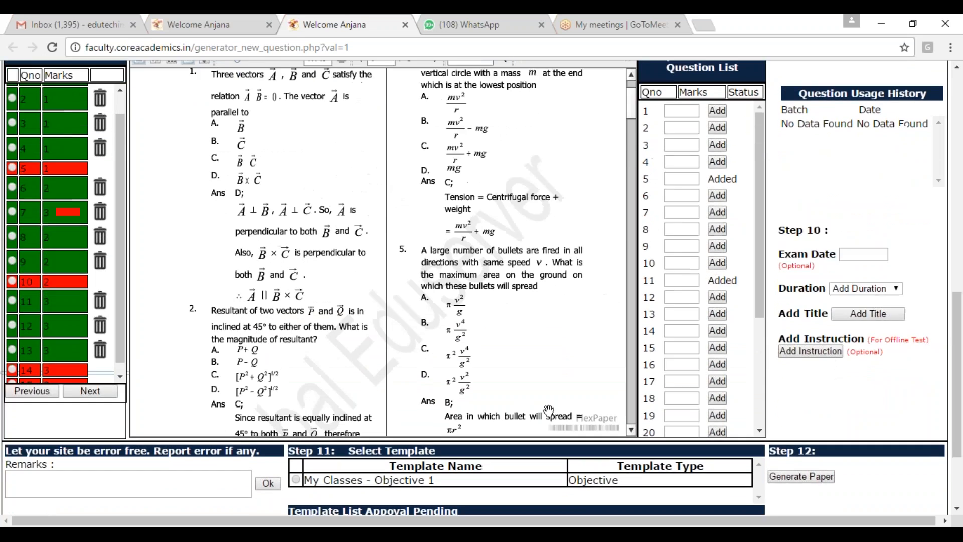
pyautogui.click(633, 447)
pyautogui.scroll(-5, 634, 448)
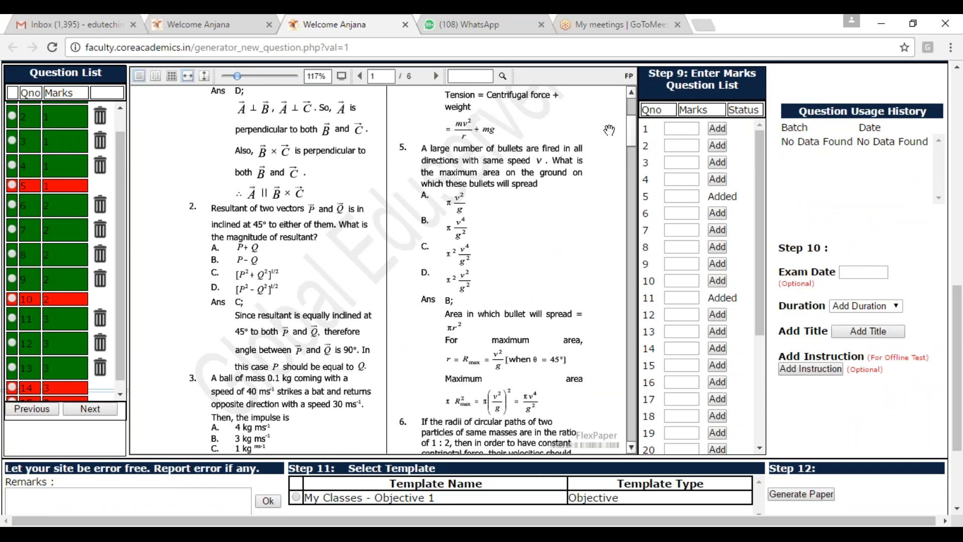
pyautogui.moveTo(634, 128); pyautogui.dragTo(631, 179)
pyautogui.click(676, 231)
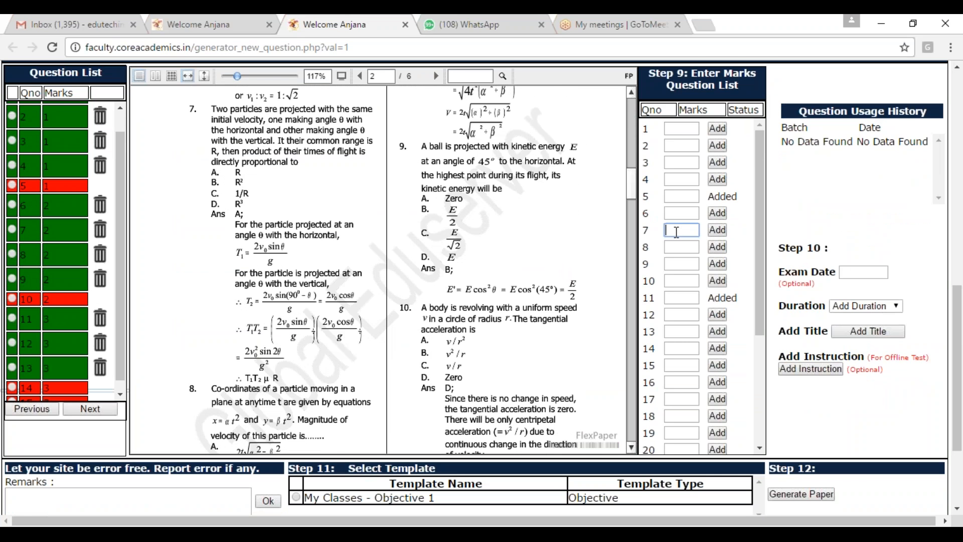
pyautogui.write('3')
pyautogui.click(718, 229)
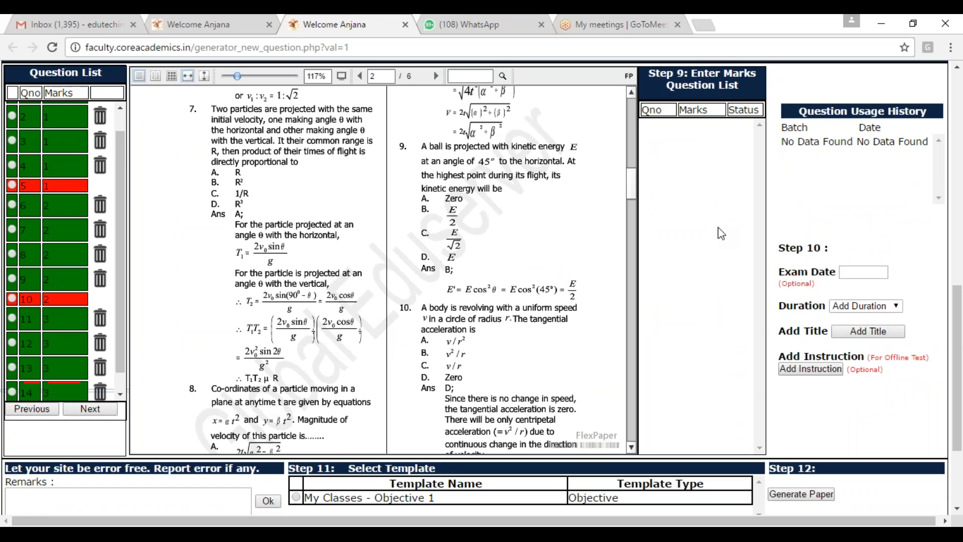
# Step: Switch the question source to Purchased Material and open the Laws of Motion assignment 23475
pyautogui.scroll(5, 707, 258)
pyautogui.scroll(4, 570, 255)
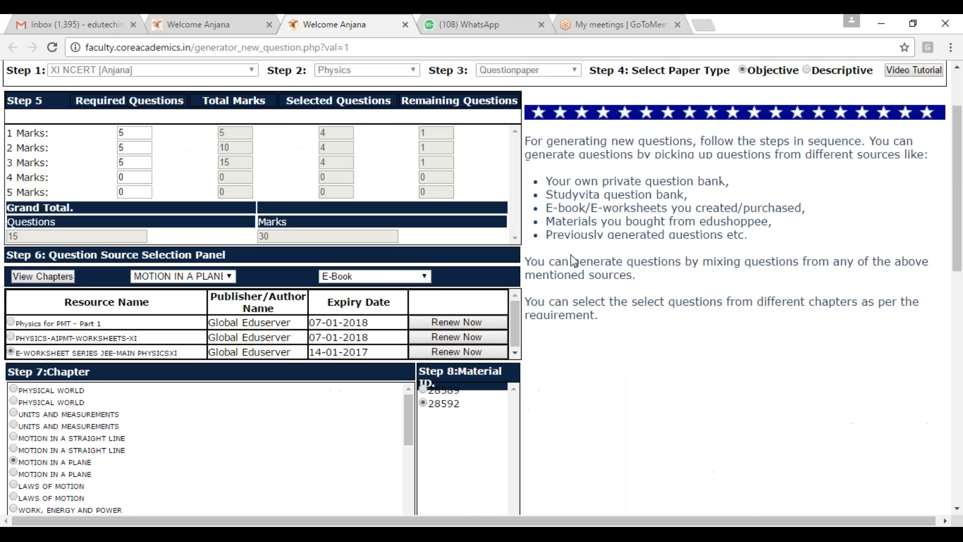
pyautogui.click(426, 277)
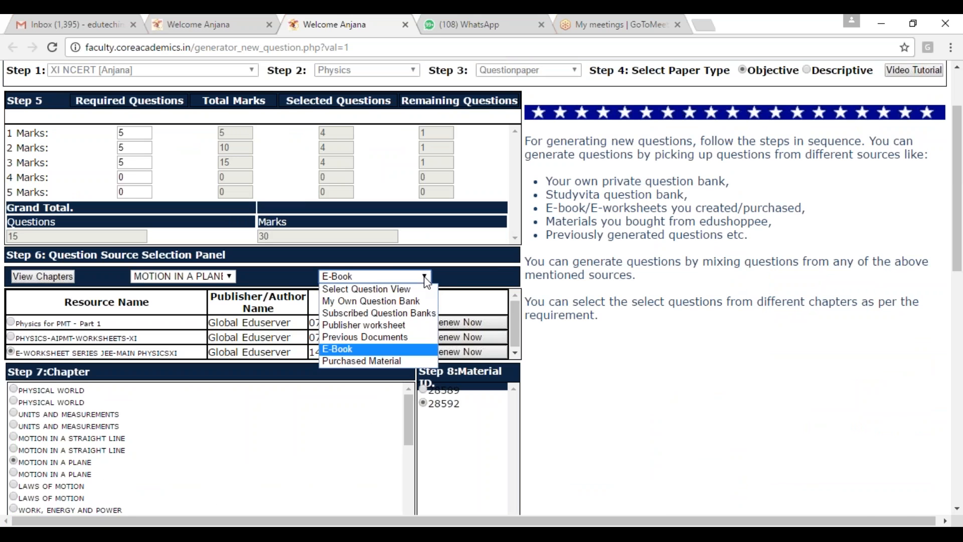
pyautogui.click(382, 361)
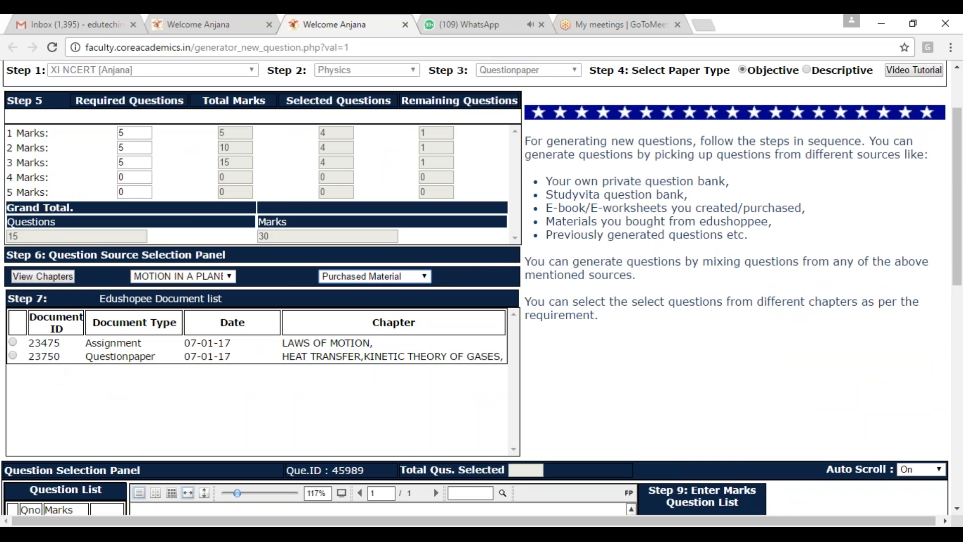
pyautogui.click(12, 341)
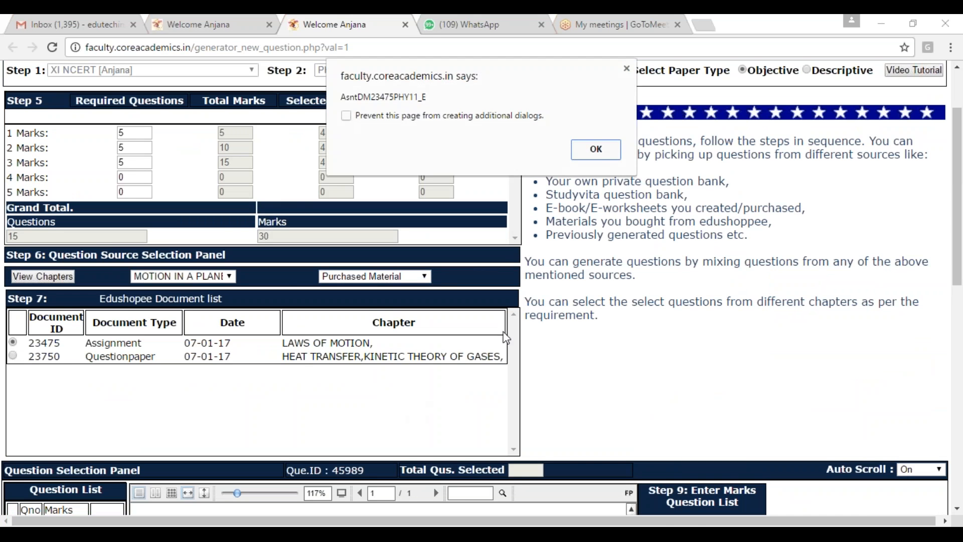
pyautogui.click(602, 147)
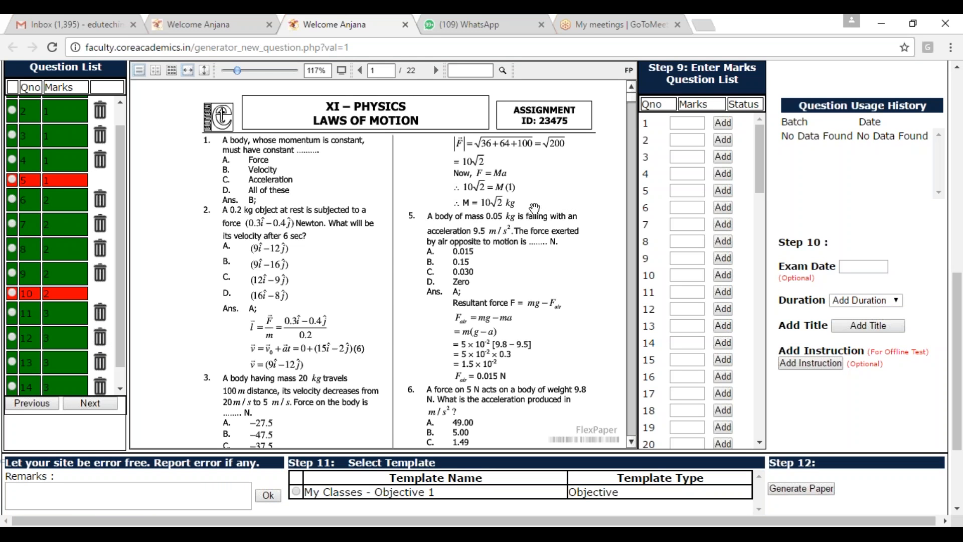
# Step: Add question 2 of assignment 23475, on the 0.2 kg object at rest, to the paper with 1 mark
pyautogui.click(682, 141)
pyautogui.click(722, 140)
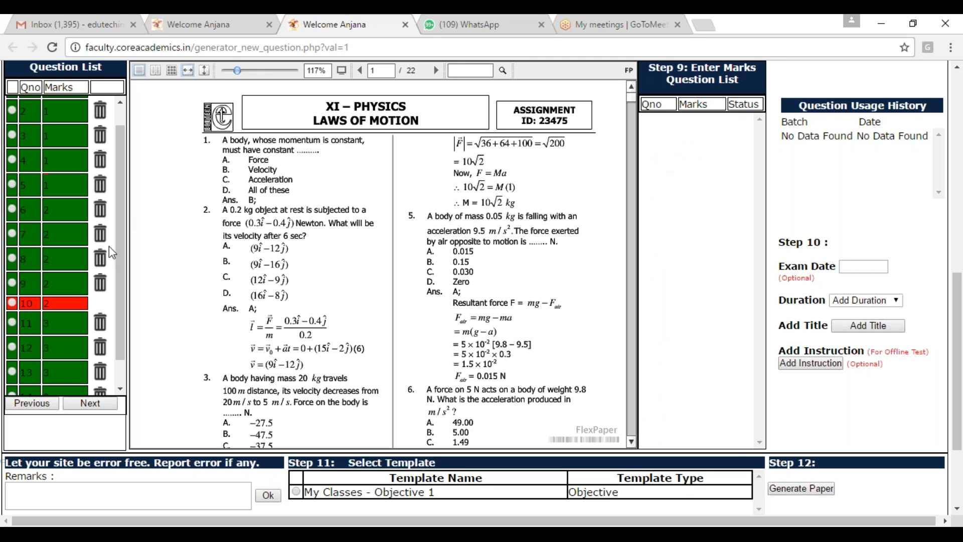
pyautogui.scroll(-1, 75, 391)
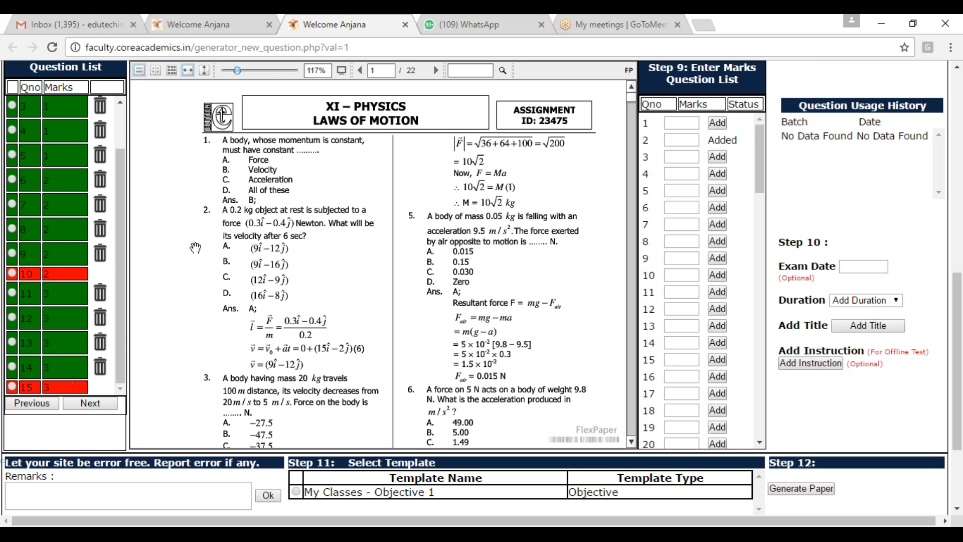
# Step: Switch the question source to Subscribed Question Banks and open the Motion in a Plane topic that holds 33 questions
pyautogui.scroll(5, 387, 244)
pyautogui.scroll(4, 444, 290)
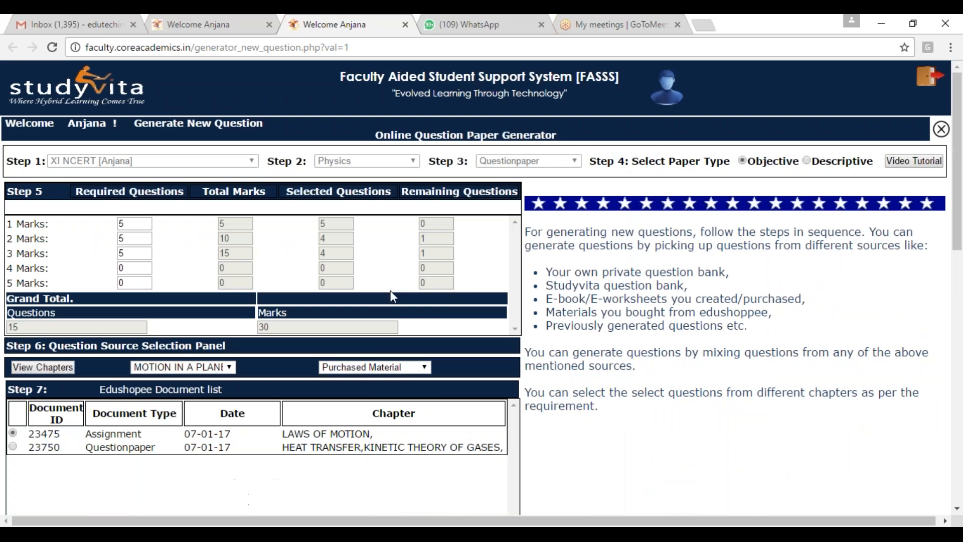
pyautogui.click(424, 367)
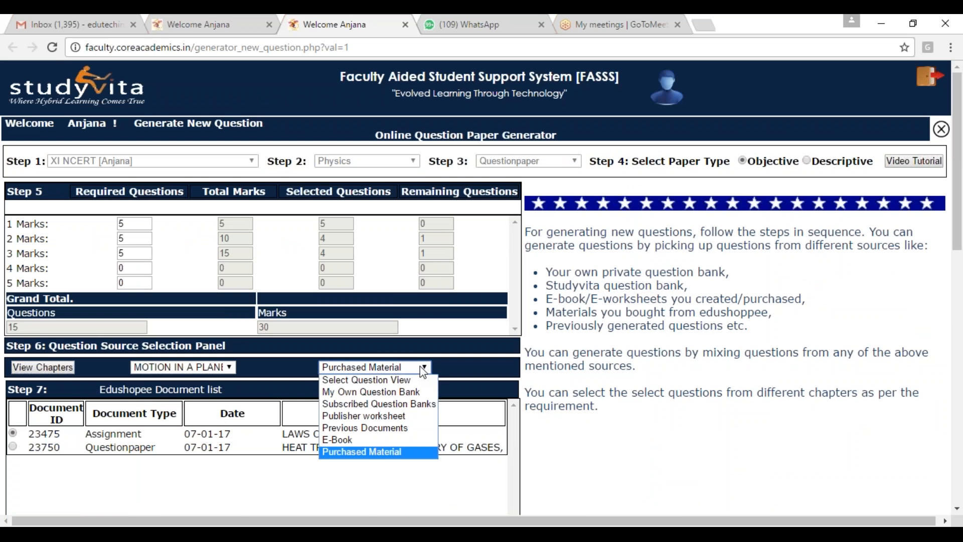
pyautogui.click(389, 404)
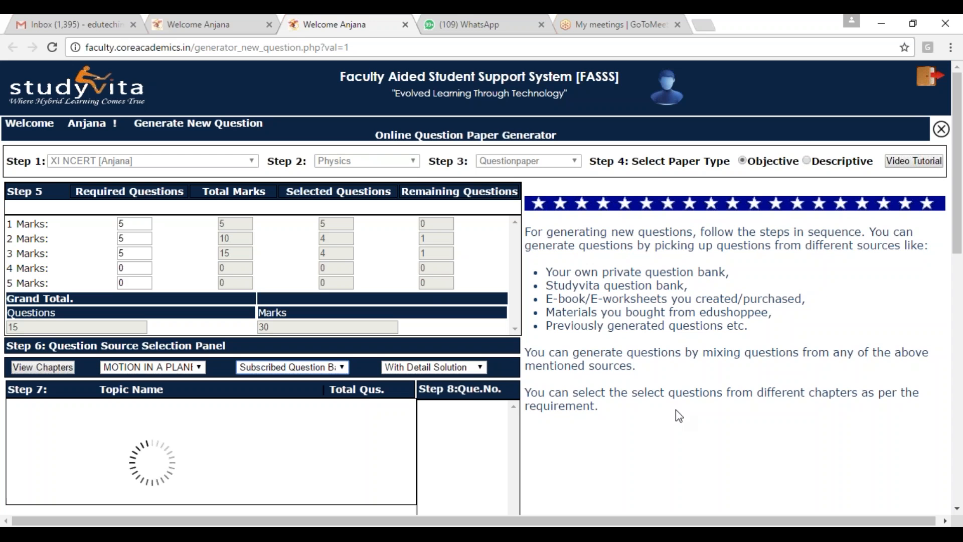
pyautogui.click(921, 110)
pyautogui.scroll(-2, 441, 421)
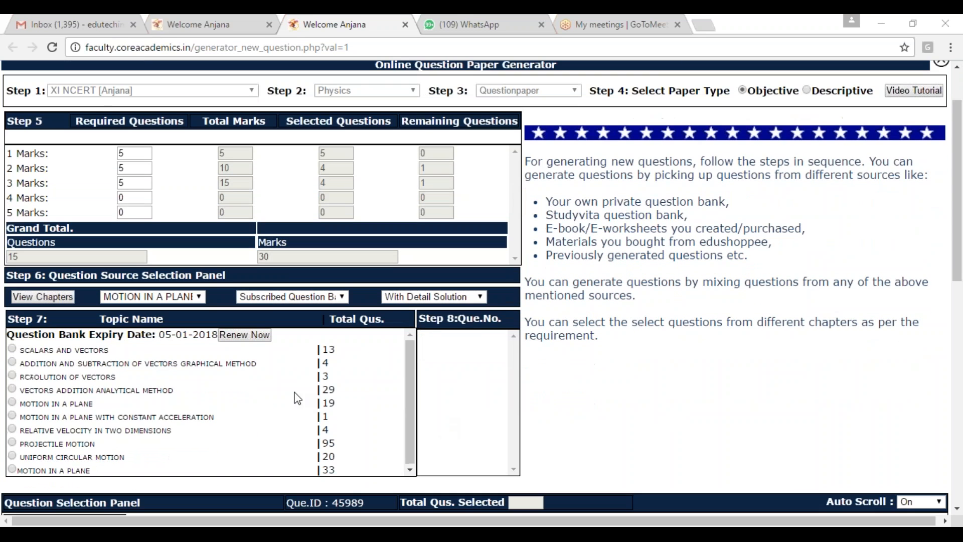
pyautogui.click(12, 456)
pyautogui.click(12, 469)
pyautogui.scroll(4, 456, 353)
pyautogui.click(12, 257)
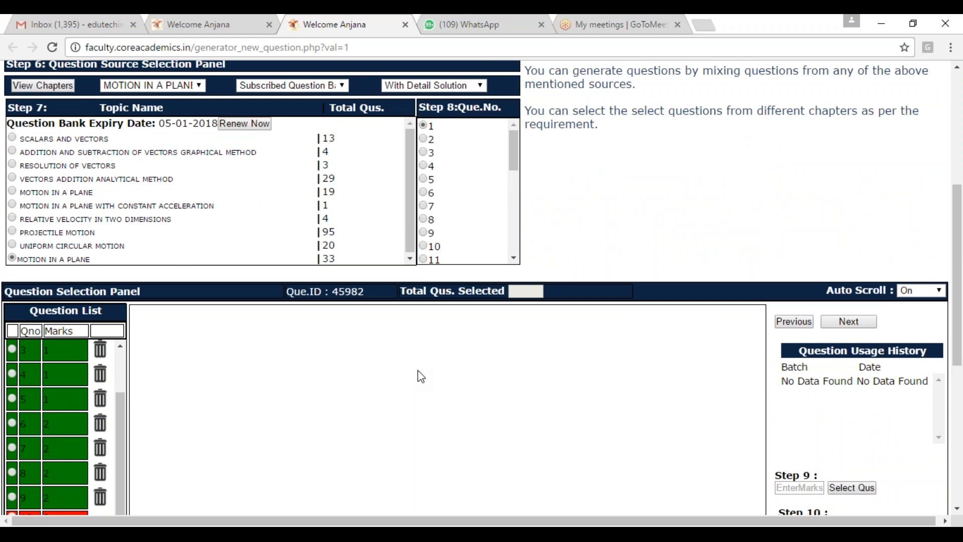
# Step: Add question 8 of this topic, on the projection angle for minimum projectile range, to the paper with 2 marks
pyautogui.scroll(3, 414, 359)
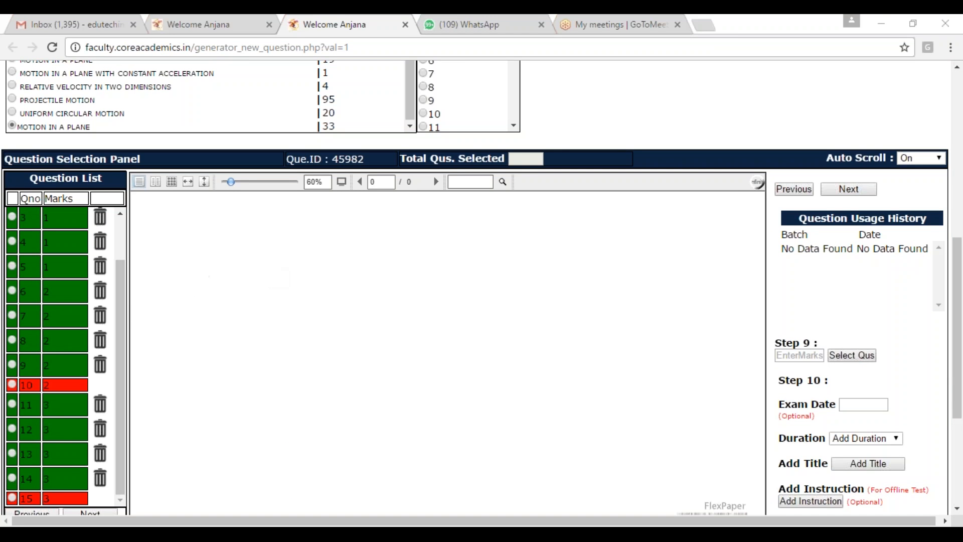
pyautogui.click(423, 86)
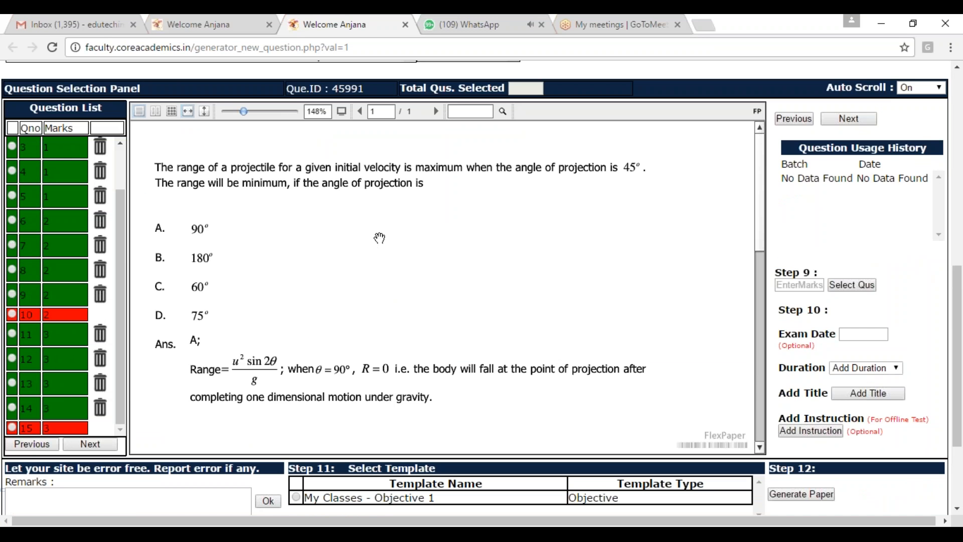
pyautogui.click(802, 285)
pyautogui.write('2')
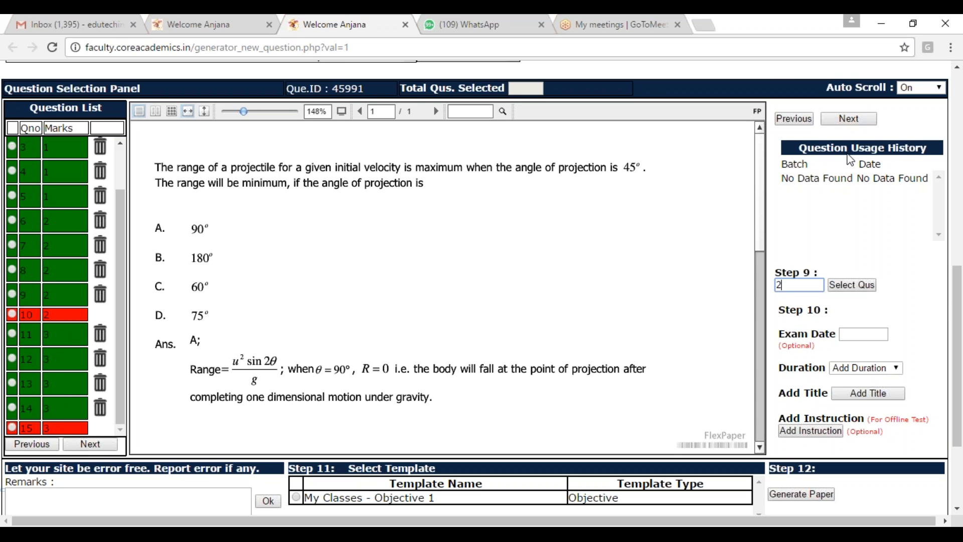
pyautogui.click(850, 287)
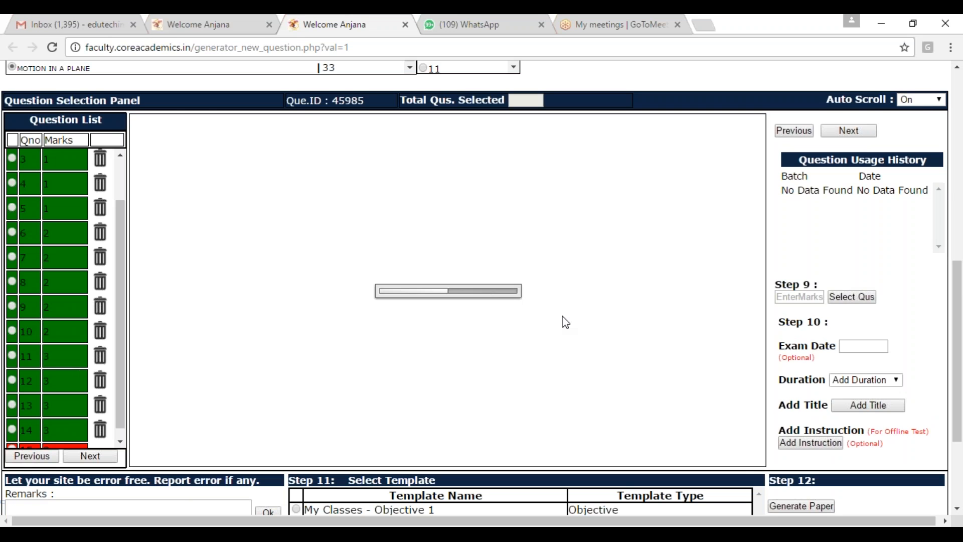
# Step: Open the Vectors Addition Analytical Method topic of the subscribed question bank
pyautogui.scroll(3, 638, 279)
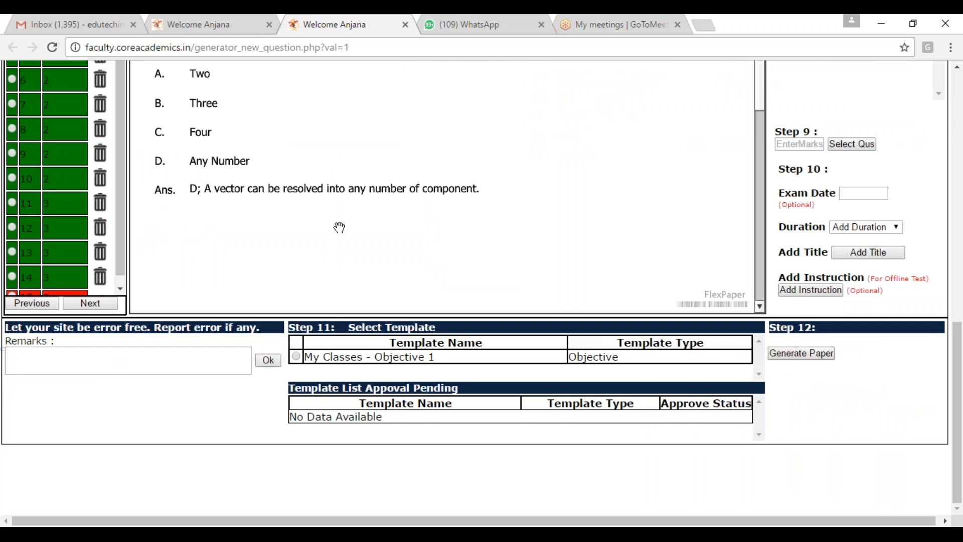
pyautogui.scroll(3, 401, 255)
pyautogui.scroll(2, 71, 113)
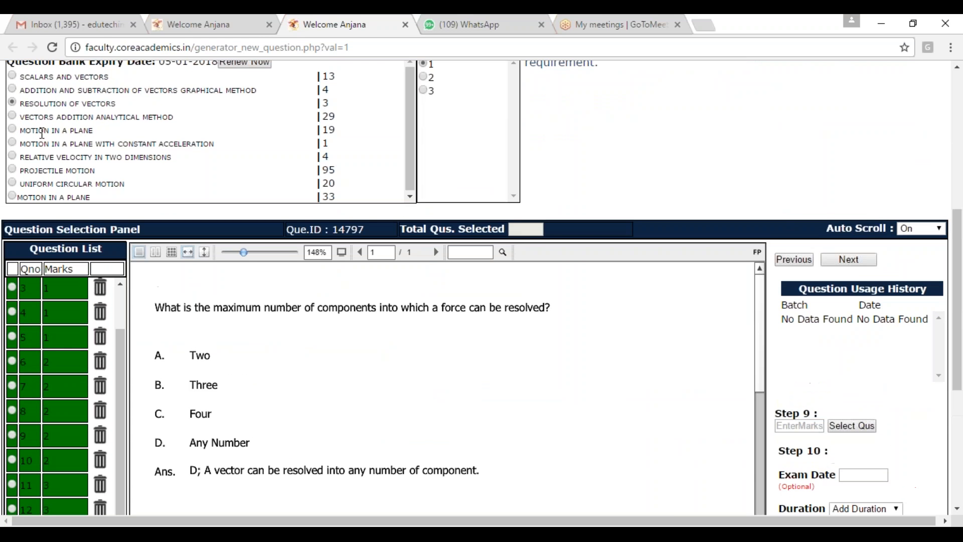
pyautogui.click(12, 116)
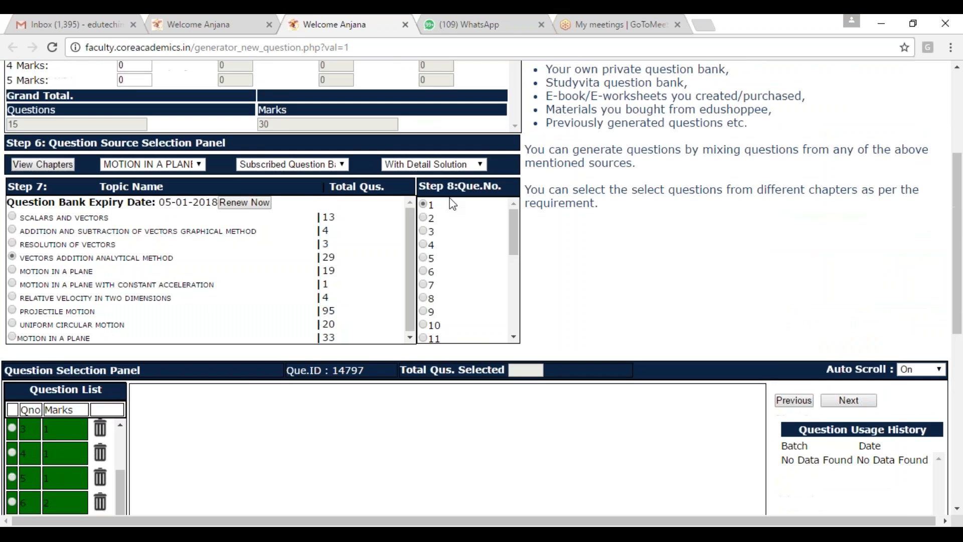
pyautogui.scroll(2, 709, 273)
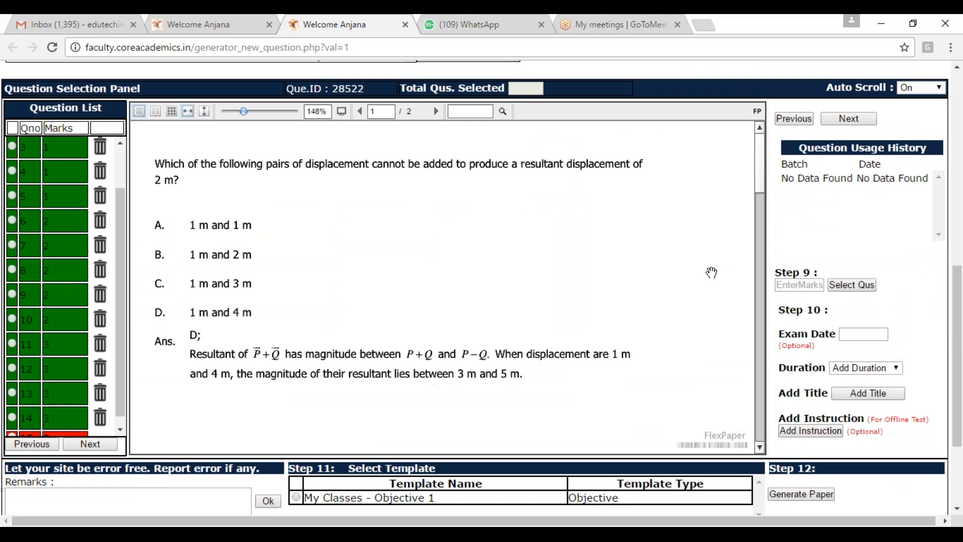
# Step: Go forward to the question on three forces in the ratio 100 : 173 : 200 and add it to the paper with 3 marks
pyautogui.click(861, 121)
pyautogui.click(862, 122)
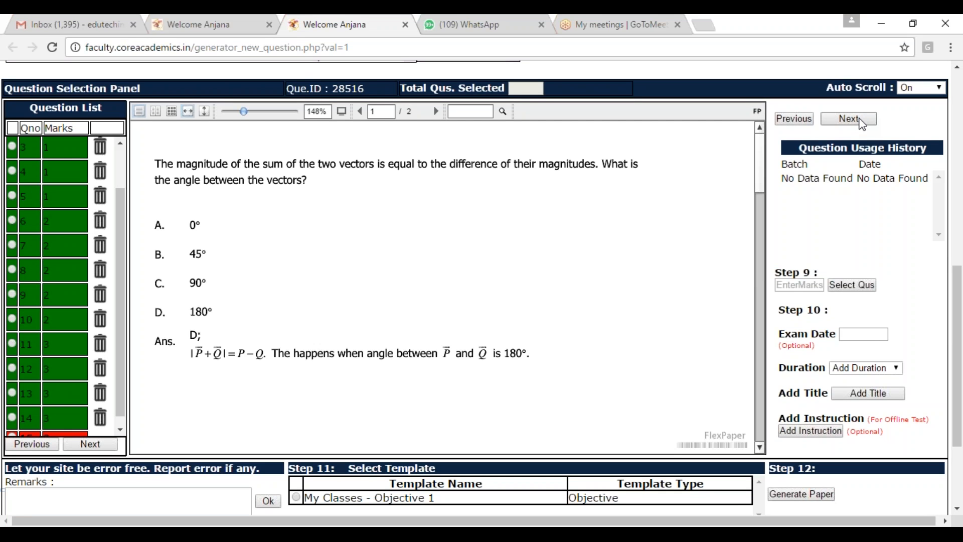
pyautogui.click(862, 121)
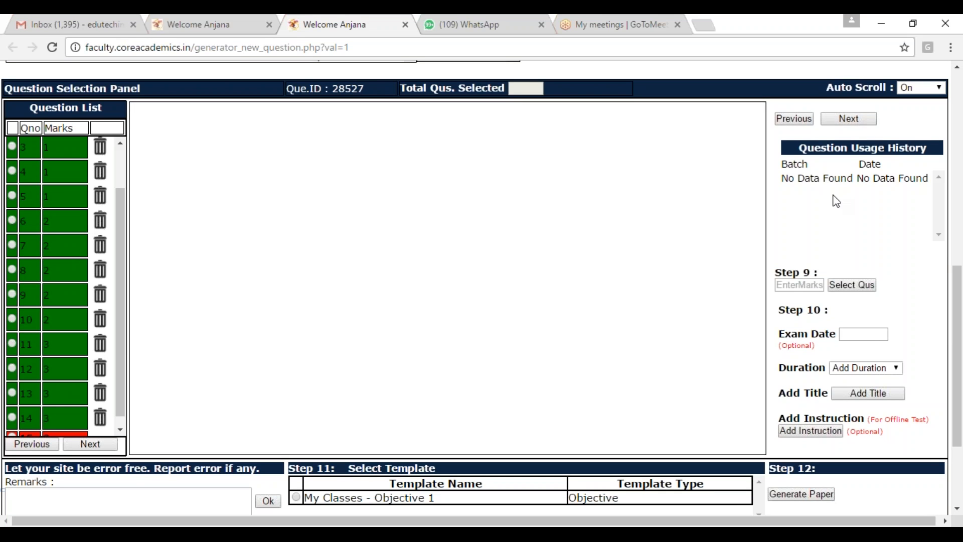
pyautogui.click(803, 284)
pyautogui.write('3')
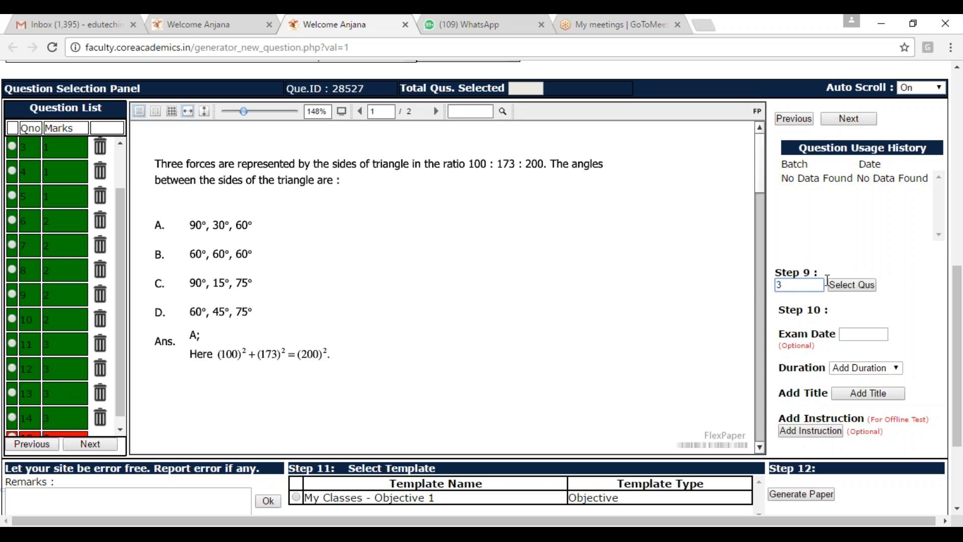
pyautogui.click(858, 286)
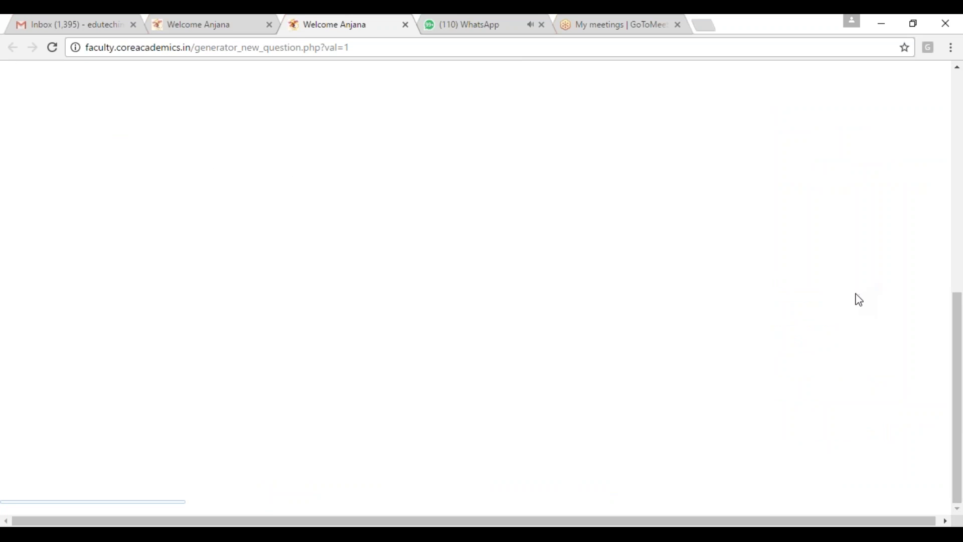
# Step: Review the paper's question list, then delete the 3-mark question 11 from it
pyautogui.moveTo(124, 276); pyautogui.dragTo(127, 190)
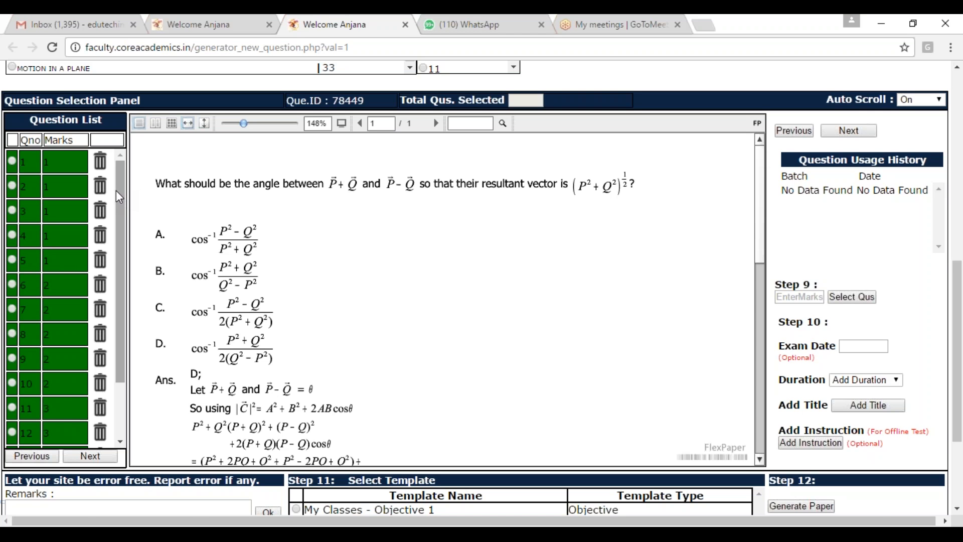
pyautogui.scroll(3, 529, 203)
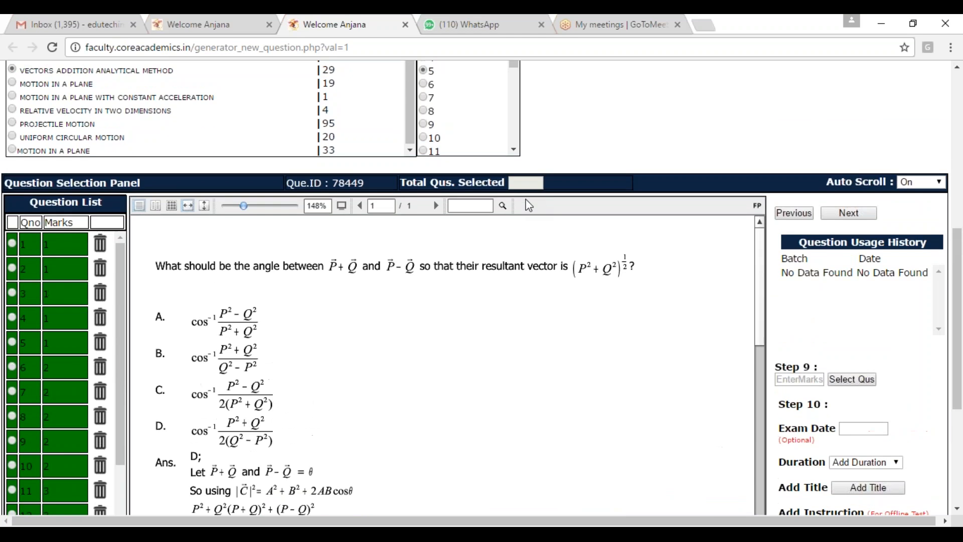
pyautogui.scroll(2, 528, 203)
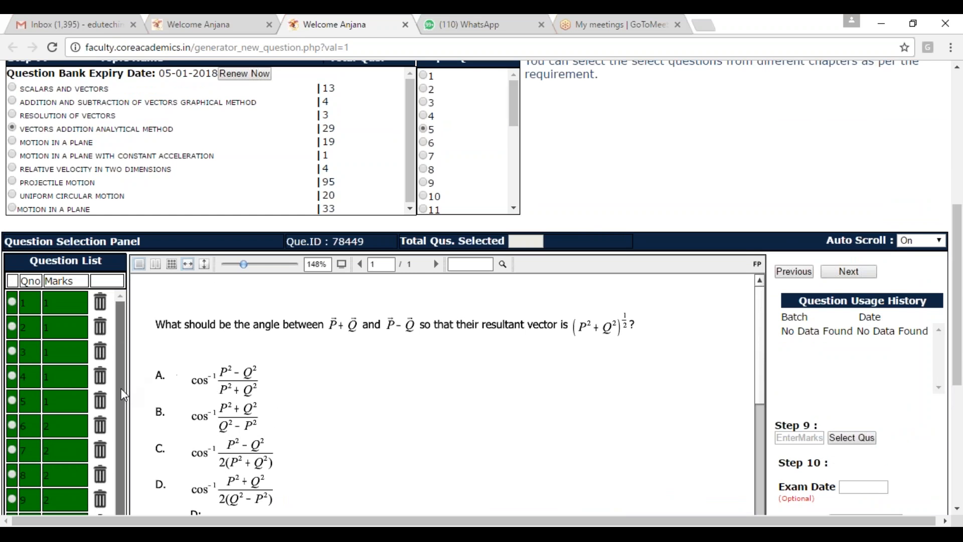
pyautogui.scroll(-2, 121, 466)
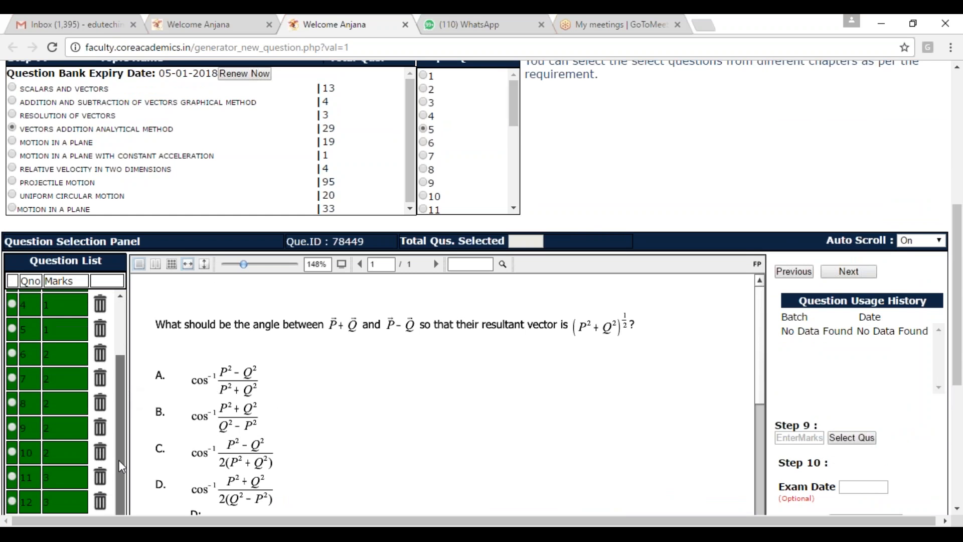
pyautogui.click(11, 477)
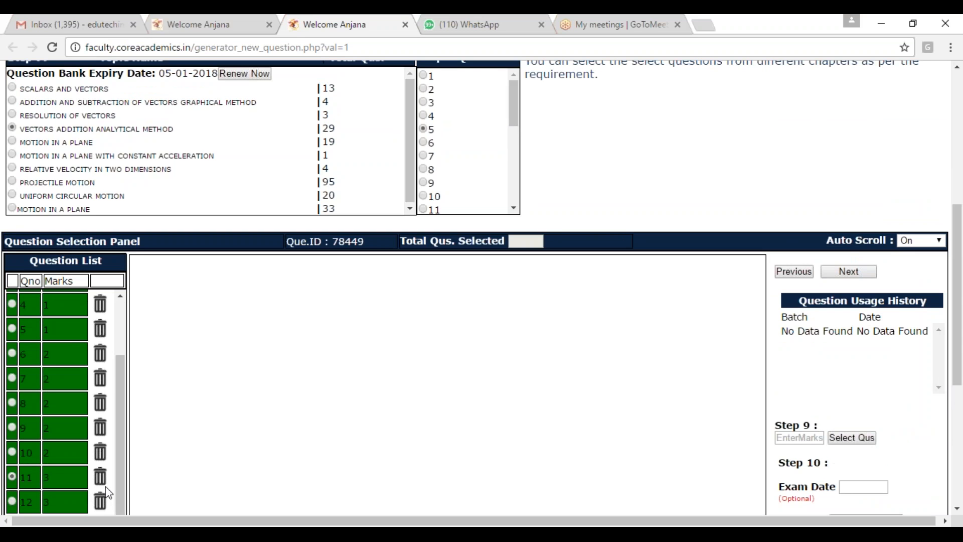
pyautogui.click(100, 479)
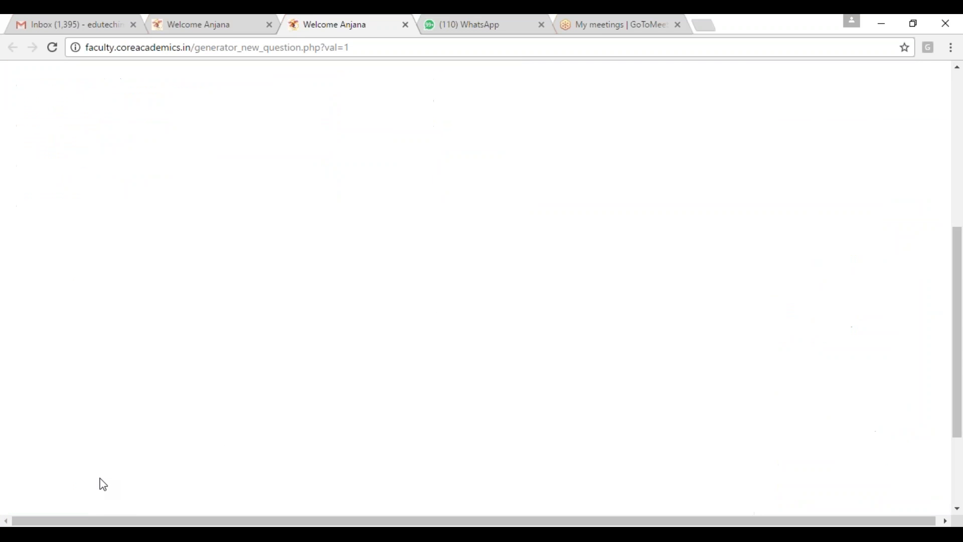
pyautogui.click(597, 157)
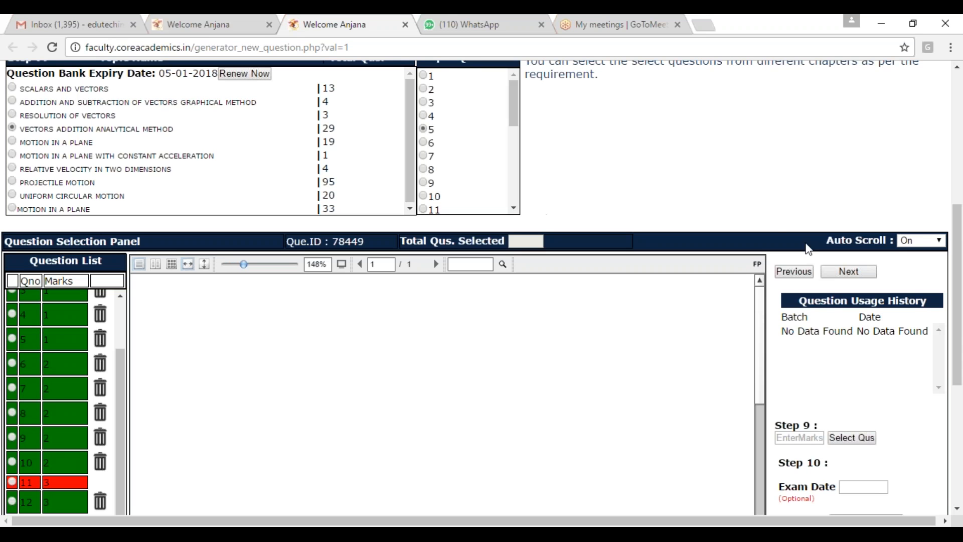
# Step: Return to question 5, on the angle between P+Q and P−Q, and add it to the paper with 3 marks
pyautogui.click(800, 276)
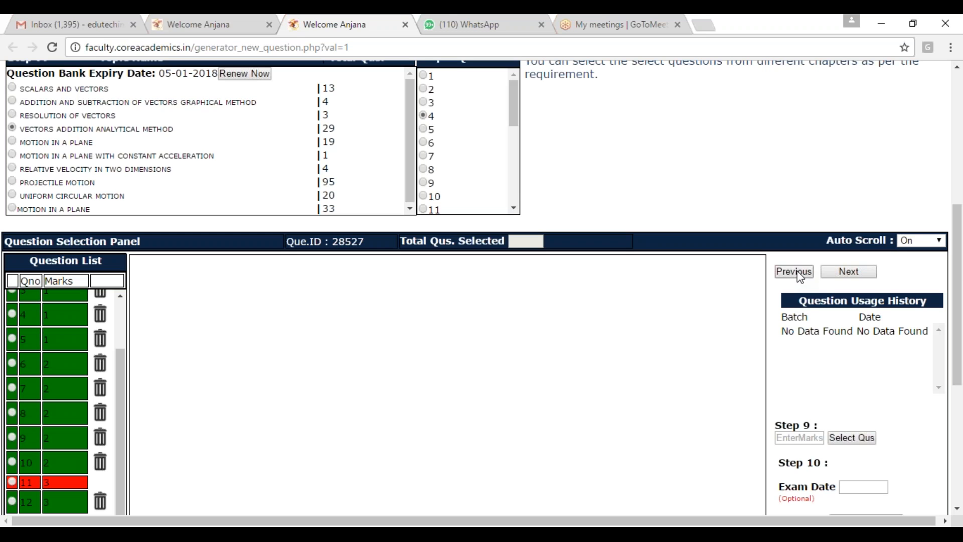
pyautogui.click(829, 274)
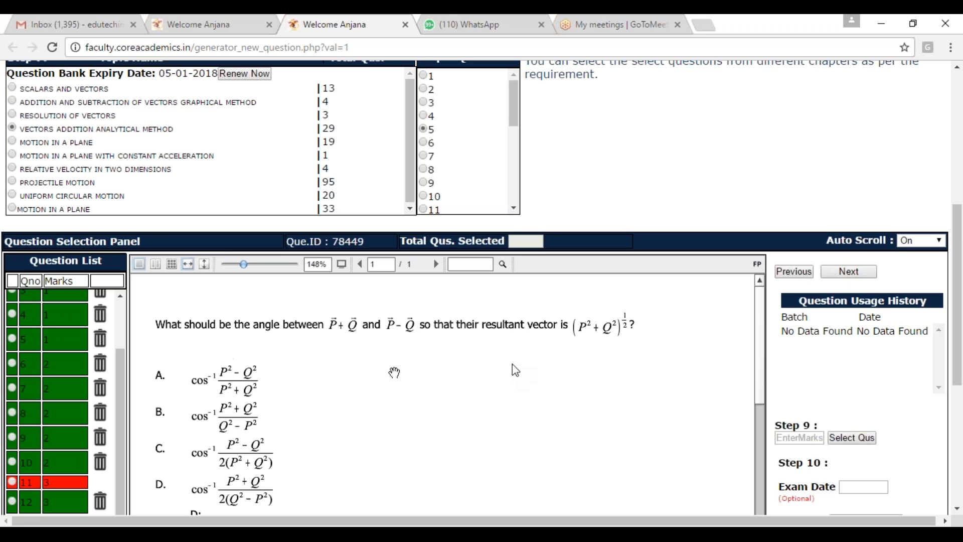
pyautogui.click(809, 438)
pyautogui.write('3')
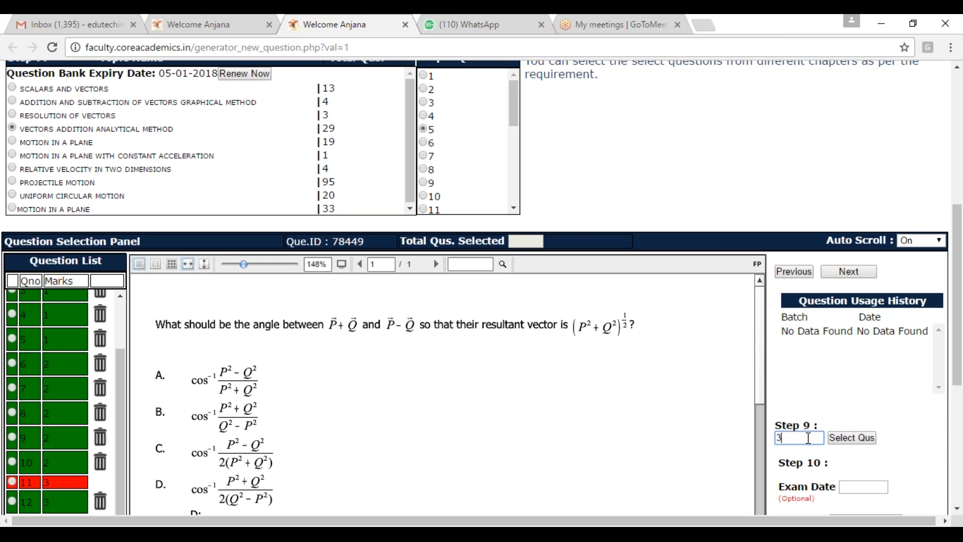
pyautogui.click(848, 442)
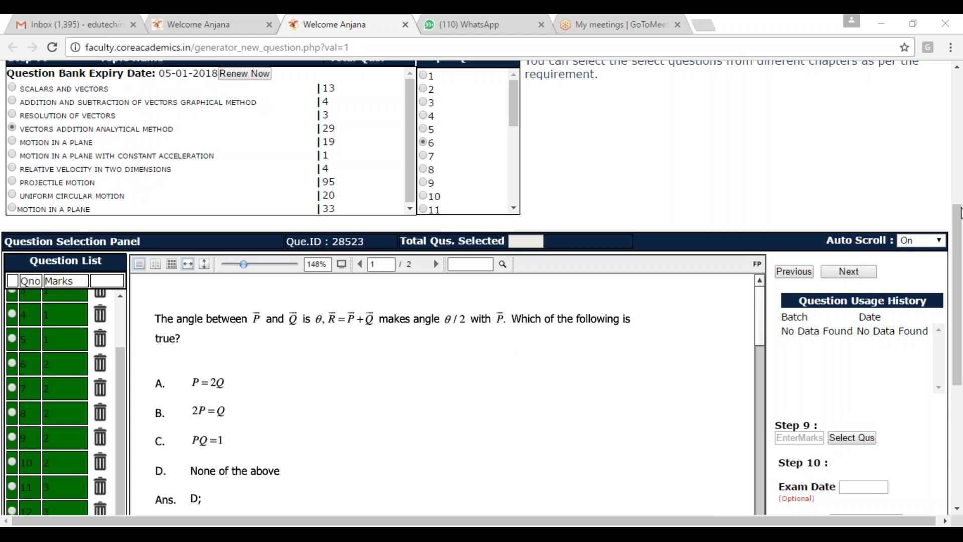
# Step: Choose the My Classes - Objective 1 template and set the paper's exam date to 08-01-2017
pyautogui.moveTo(960, 215); pyautogui.dragTo(959, 96)
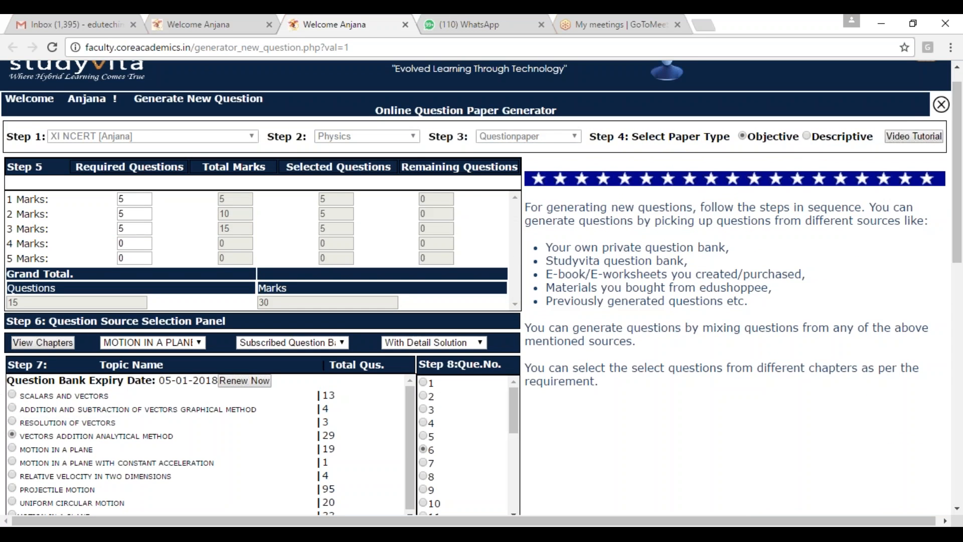
pyautogui.moveTo(956, 229); pyautogui.dragTo(950, 458)
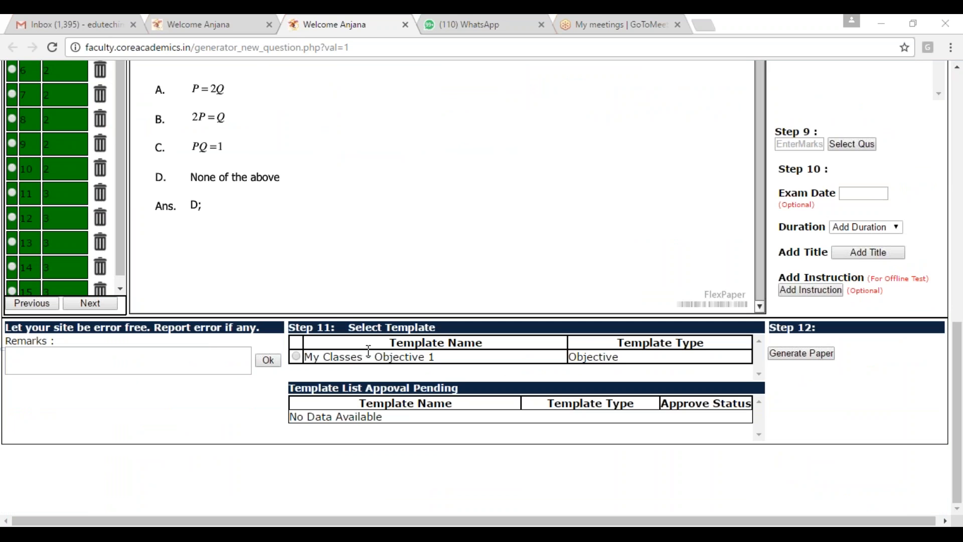
pyautogui.click(296, 357)
pyautogui.click(858, 194)
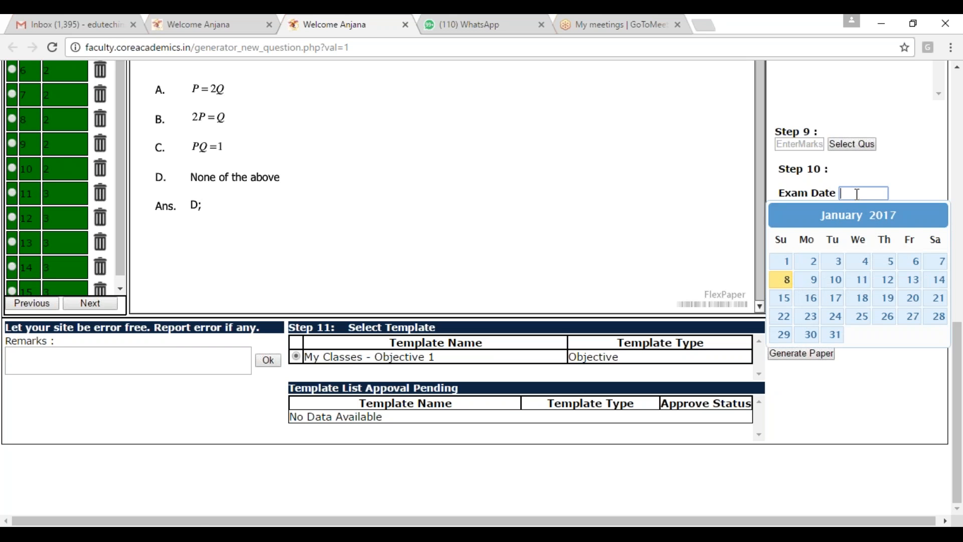
pyautogui.click(786, 280)
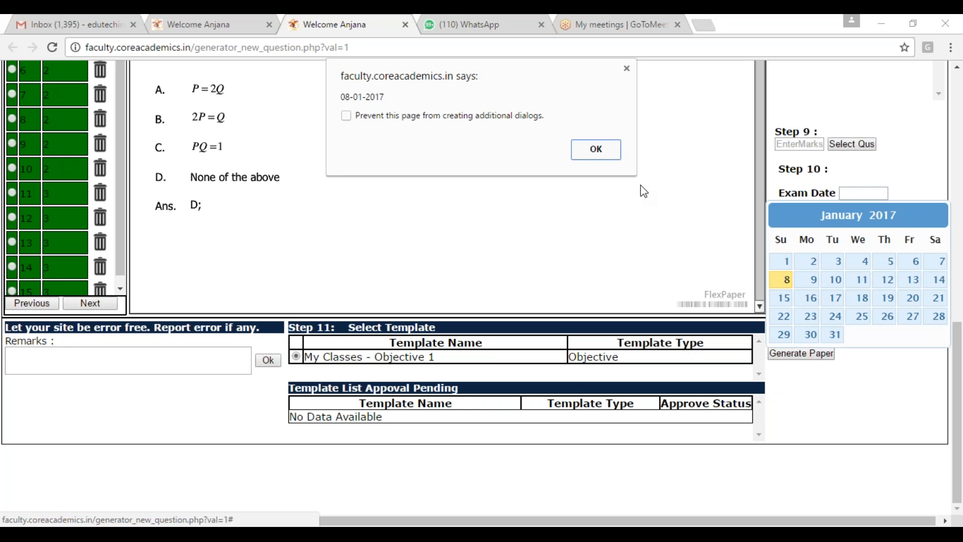
pyautogui.click(604, 148)
# Step: Set the paper's duration to 45 min and give it the document title Mechanics
pyautogui.click(871, 229)
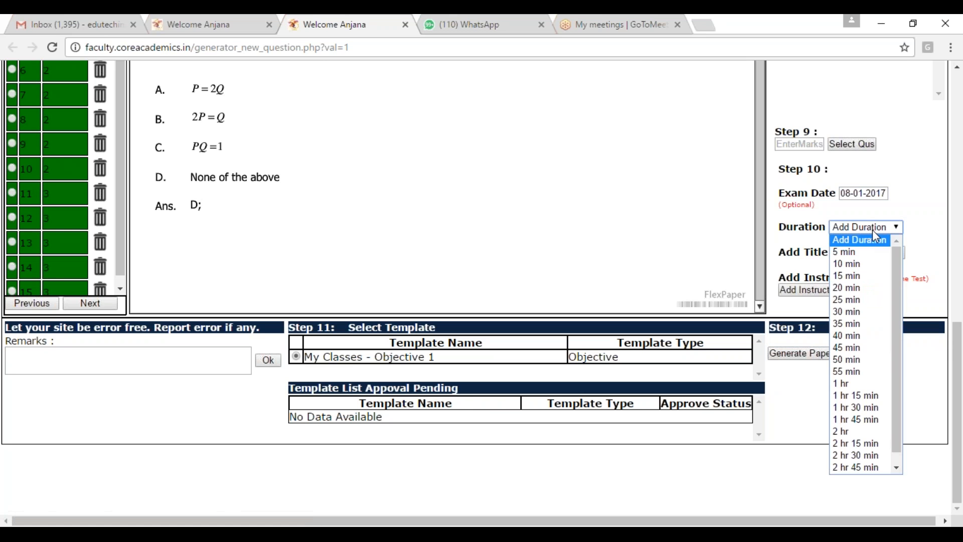
pyautogui.click(847, 348)
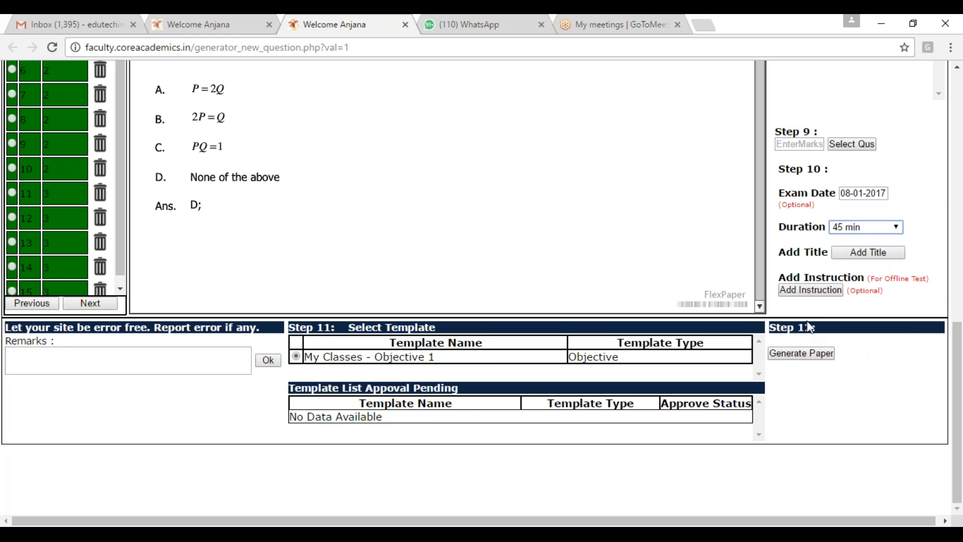
pyautogui.click(845, 252)
pyautogui.click(441, 134)
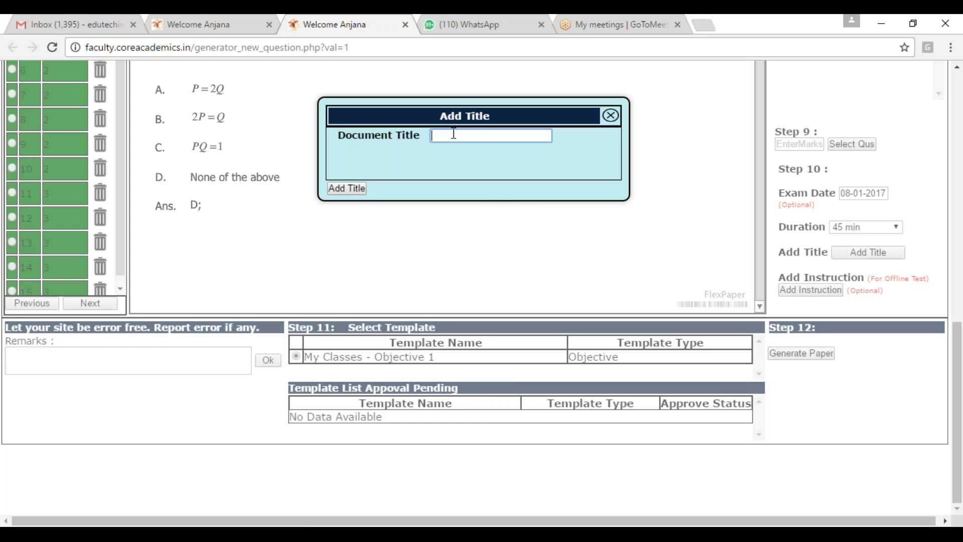
pyautogui.write('Mec')
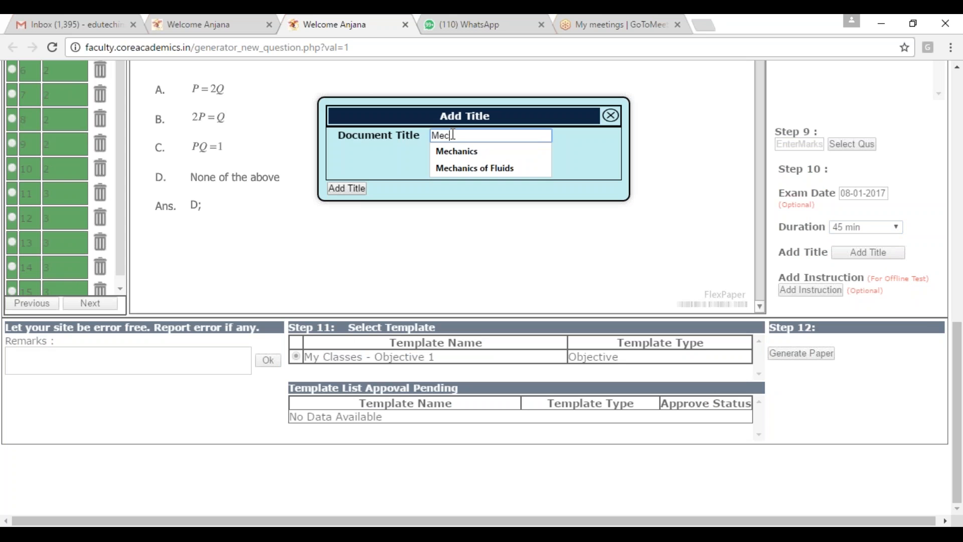
pyautogui.write('hanics')
pyautogui.click(472, 152)
pyautogui.click(356, 188)
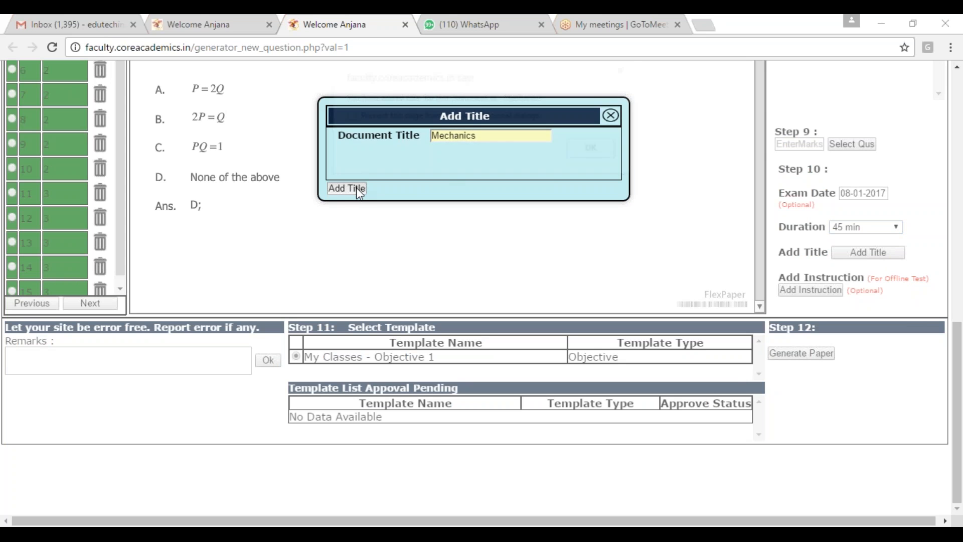
pyautogui.click(600, 154)
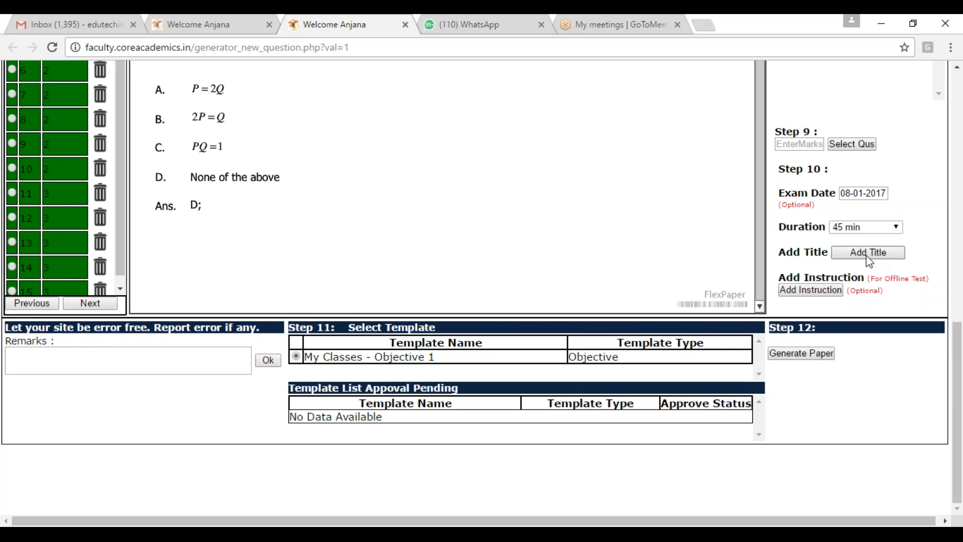
# Step: Generate the paper, then open the View My Papers list from the home page
pyautogui.click(794, 358)
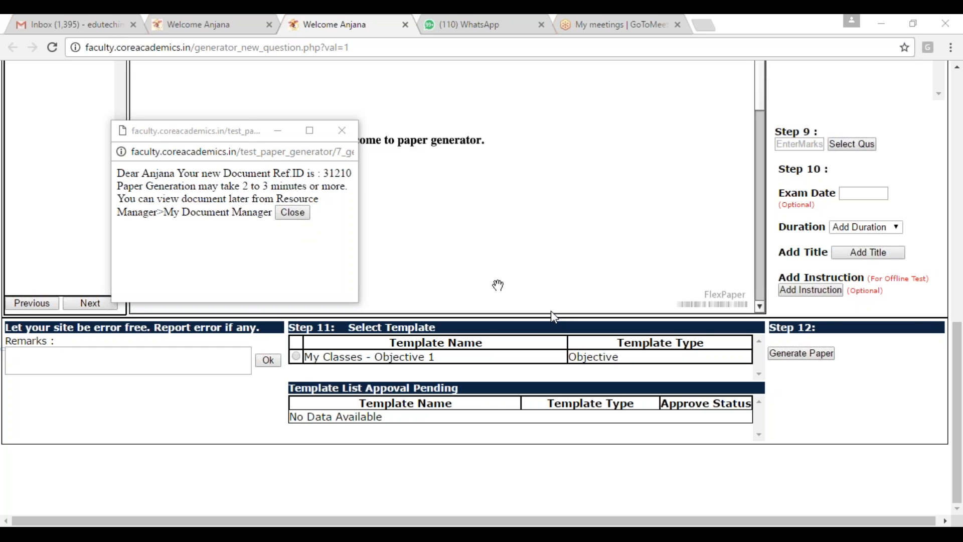
pyautogui.scroll(2, 551, 311)
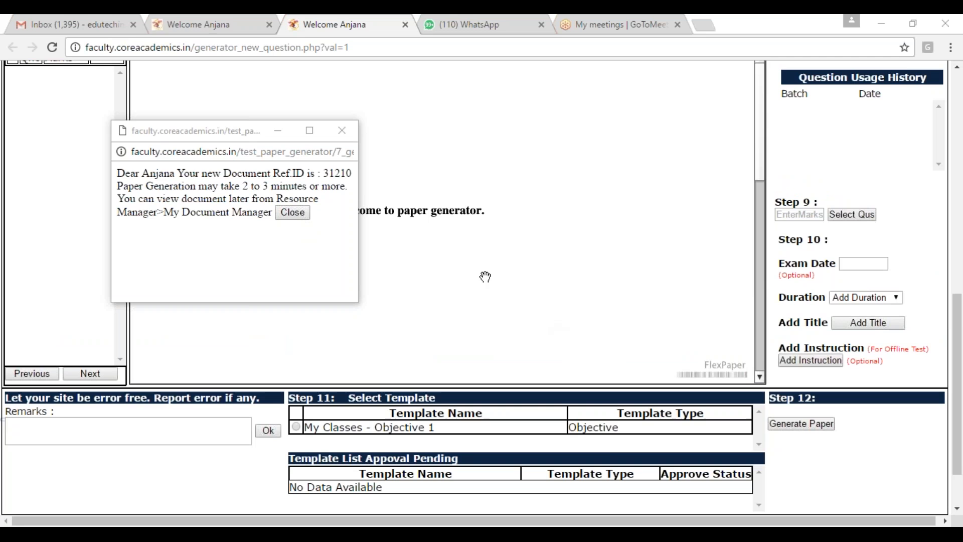
pyautogui.click(216, 25)
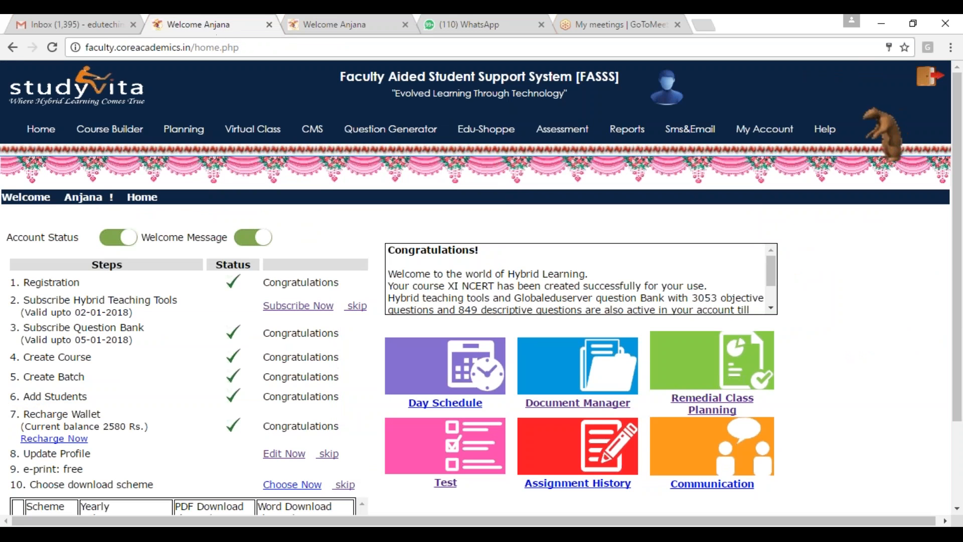
pyautogui.moveTo(368, 134)
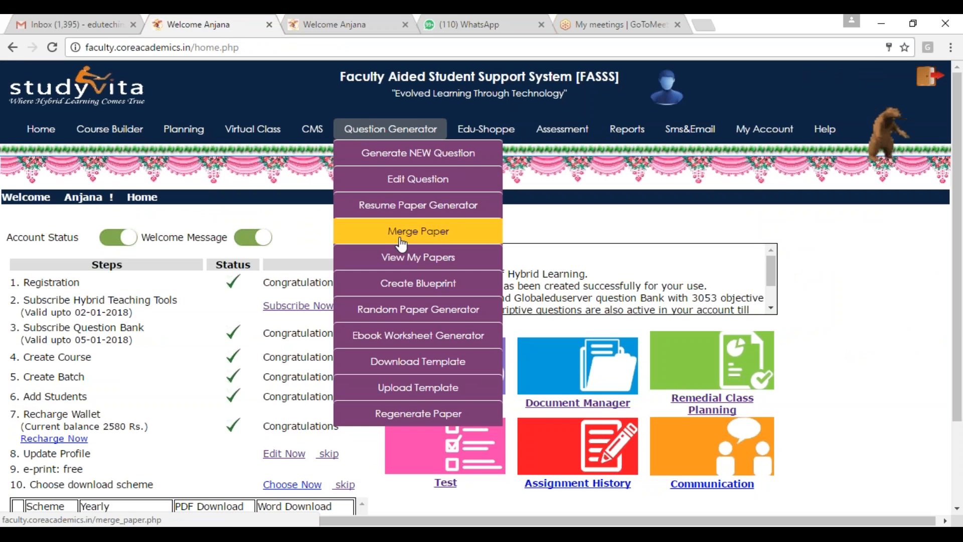
pyautogui.click(408, 259)
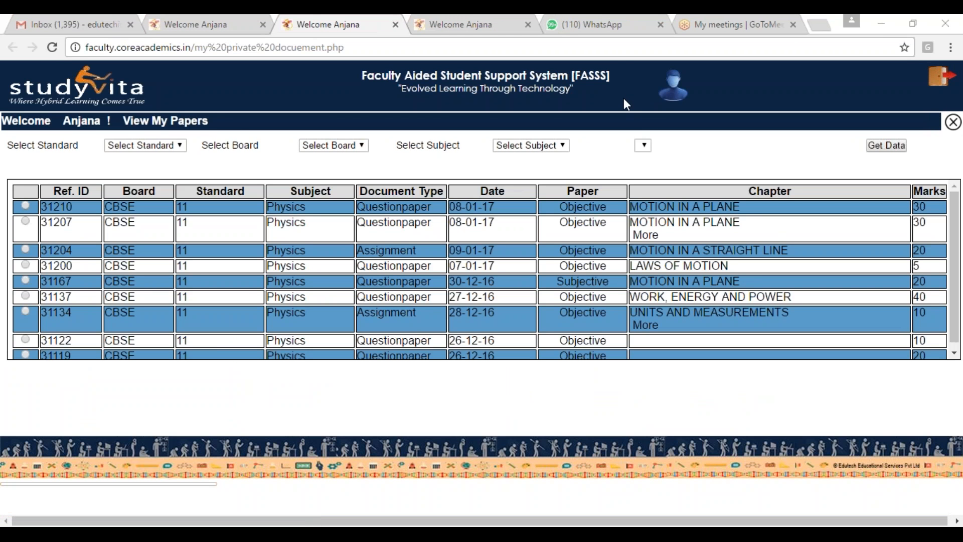
# Step: Filter the list of papers by standard 11, board CBSE and subject Physics
pyautogui.click(178, 145)
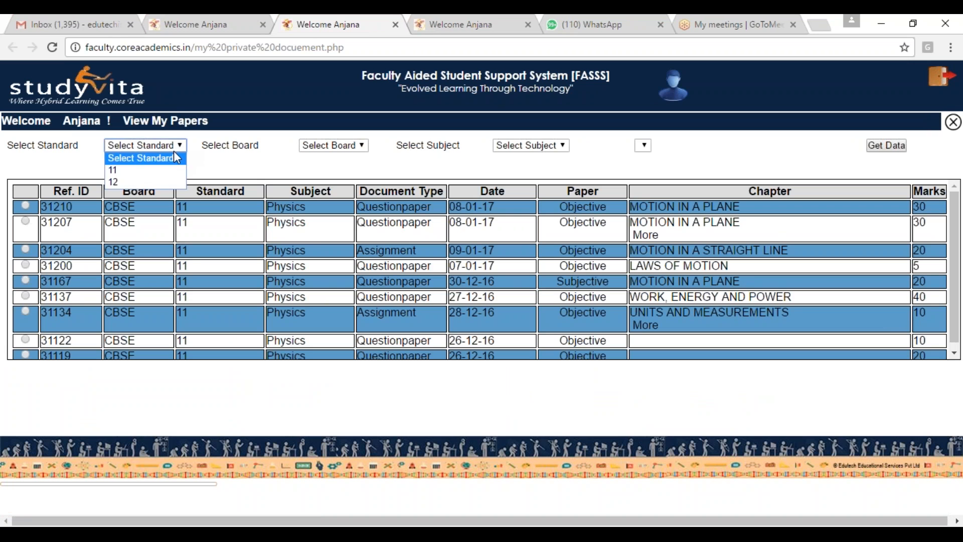
pyautogui.click(142, 173)
pyautogui.click(361, 145)
pyautogui.click(326, 170)
pyautogui.click(562, 146)
pyautogui.click(529, 172)
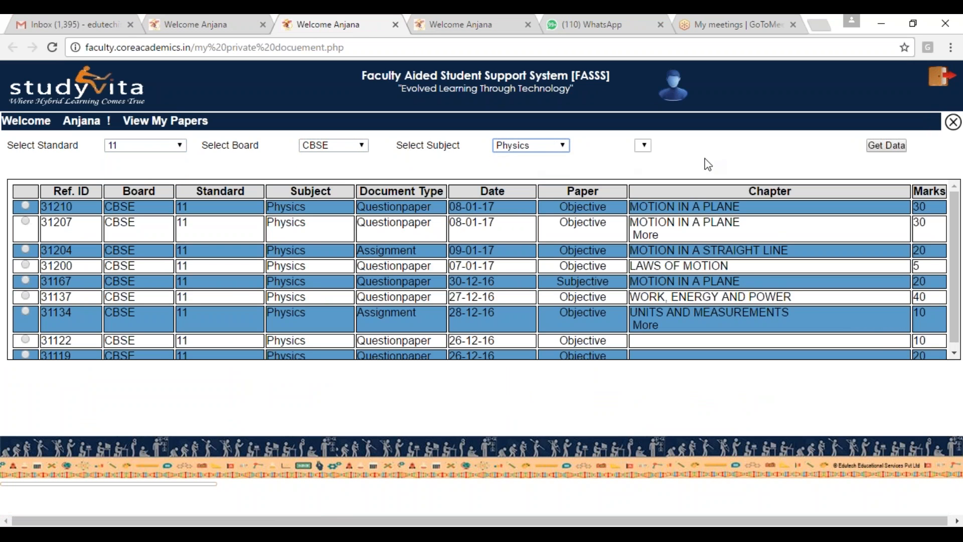
pyautogui.click(882, 146)
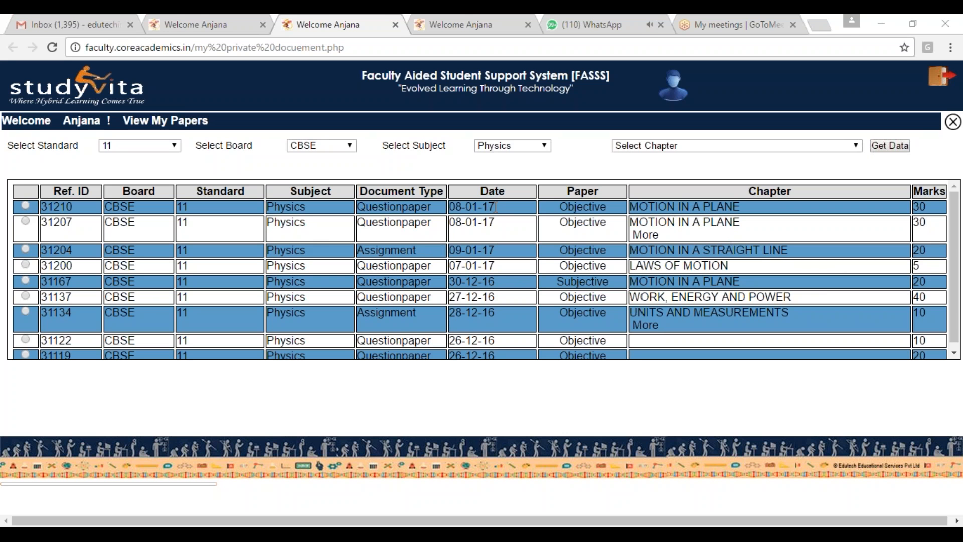
# Step: Open the newly generated 30-mark Motion in a Plane question paper from the first row of the list
pyautogui.click(25, 206)
pyautogui.click(596, 129)
pyautogui.click(25, 207)
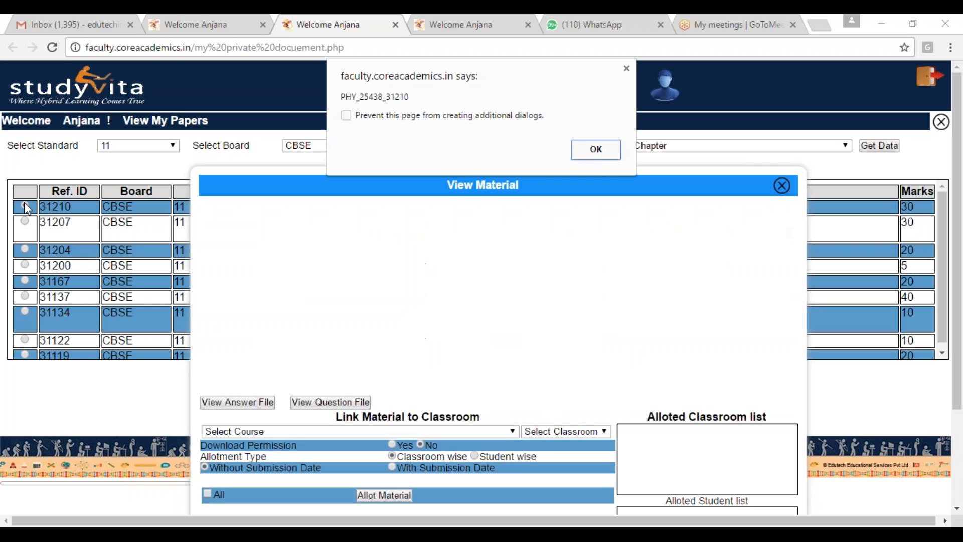
pyautogui.click(597, 151)
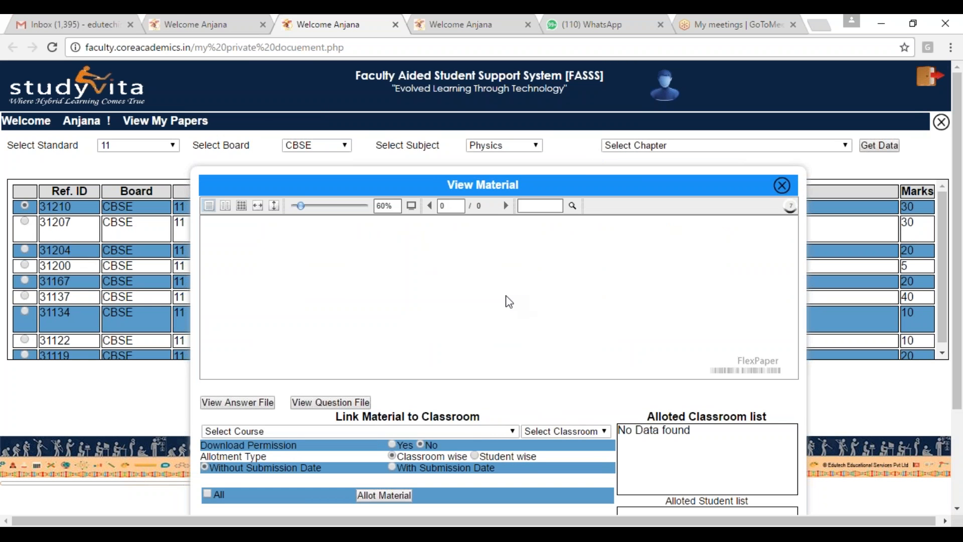
# Step: Examine the paper's answer version in full screen, including the marking instructions and solutions, then leave full screen
pyautogui.click(412, 206)
pyautogui.scroll(-6, 483, 309)
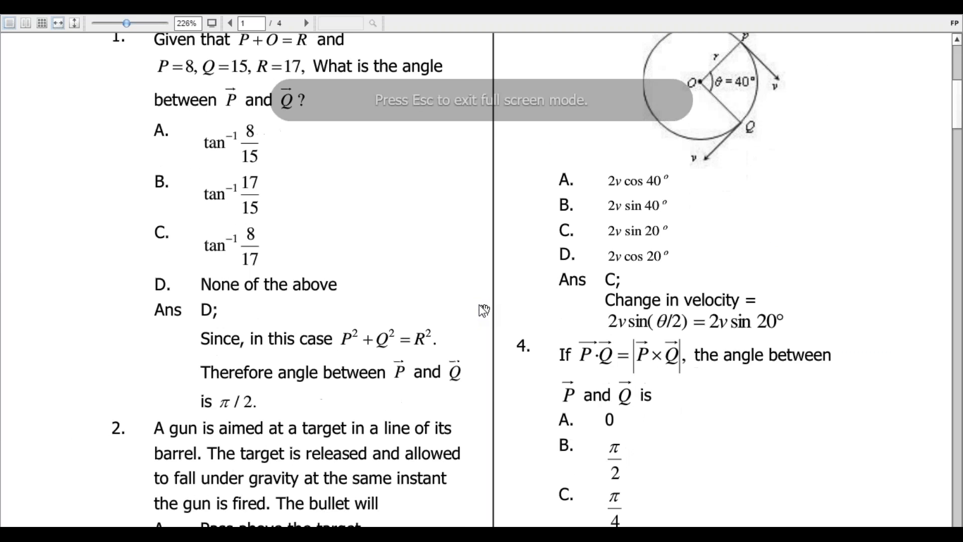
pyautogui.scroll(-6, 484, 310)
pyautogui.scroll(9, 484, 310)
pyautogui.scroll(3, 484, 310)
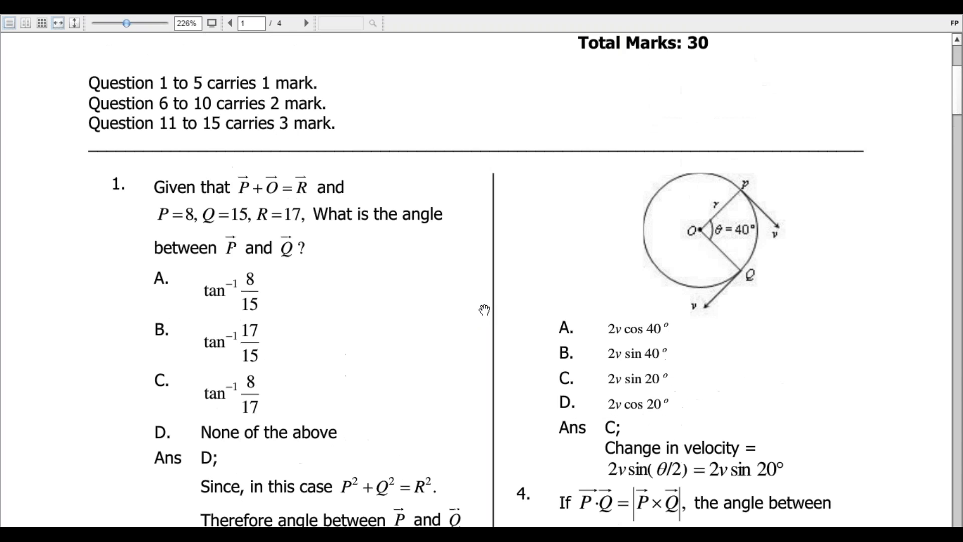
pyautogui.press('Escape')
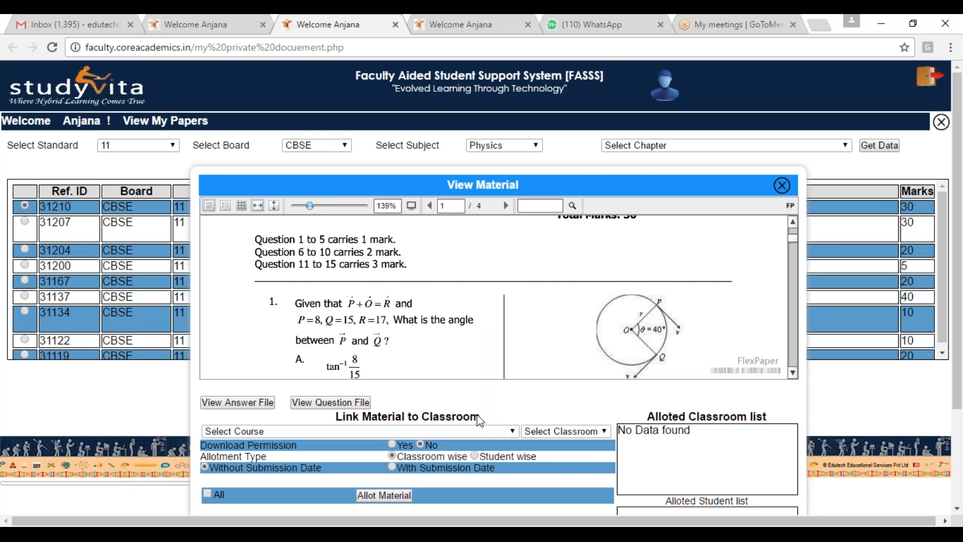
# Step: Show the paper's question file without answers and read through its first questions in full screen, then leave full screen
pyautogui.click(328, 403)
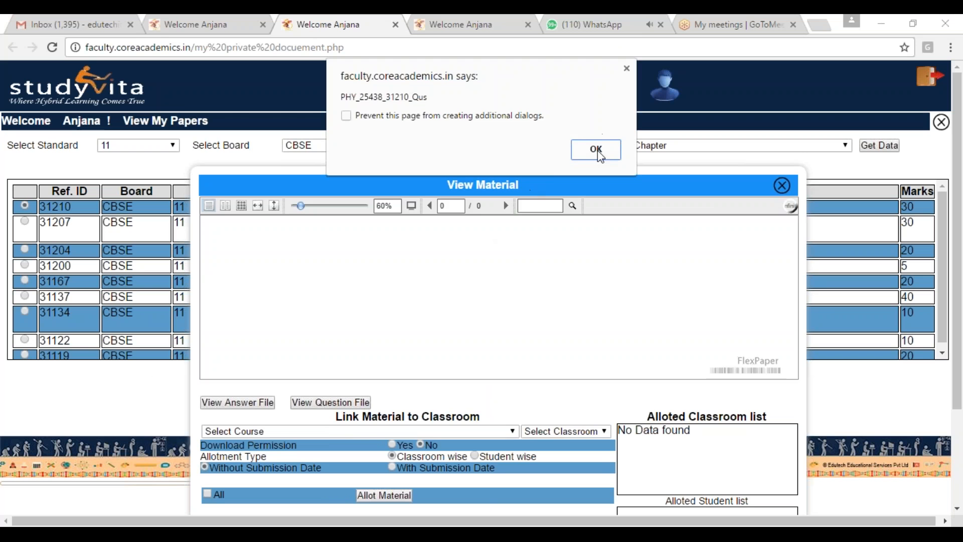
pyautogui.click(597, 150)
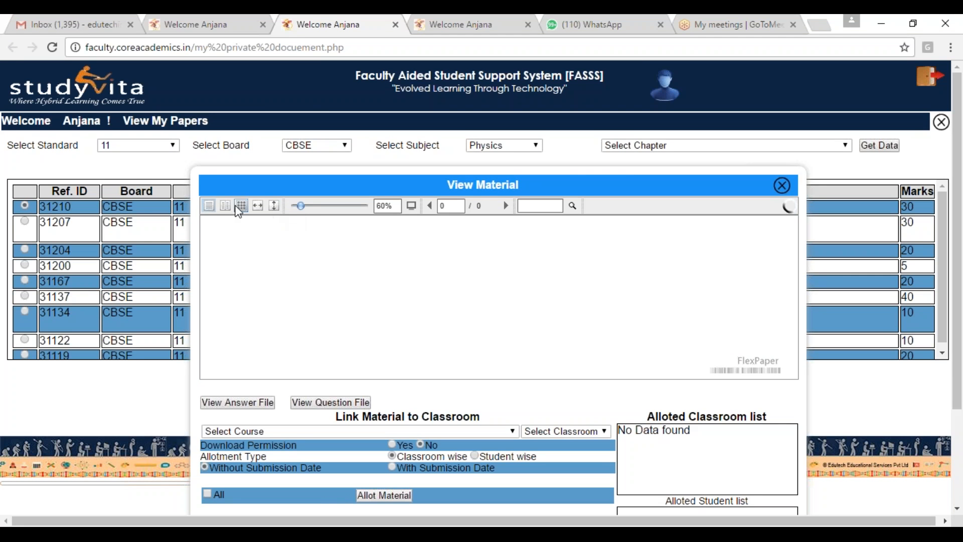
pyautogui.click(411, 205)
pyautogui.scroll(-6, 438, 282)
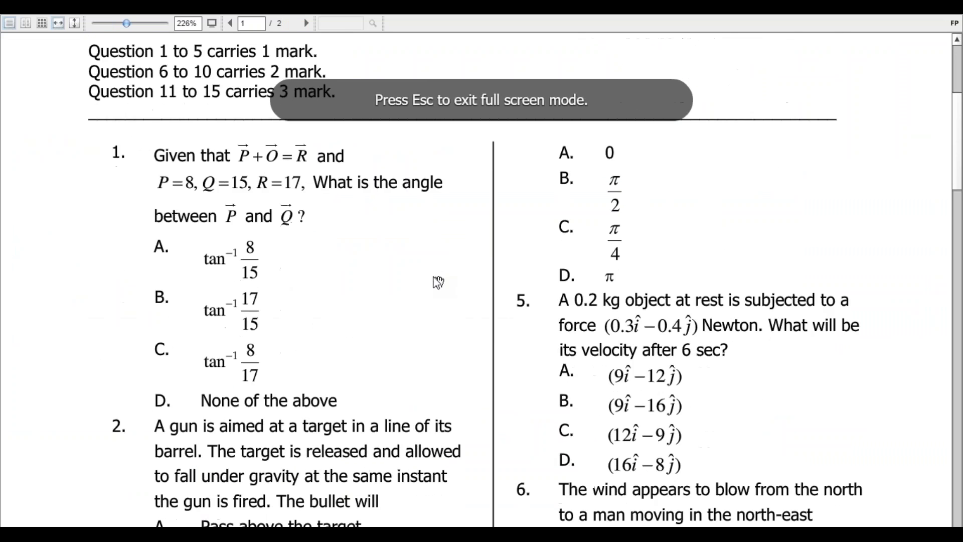
pyautogui.scroll(-3, 438, 281)
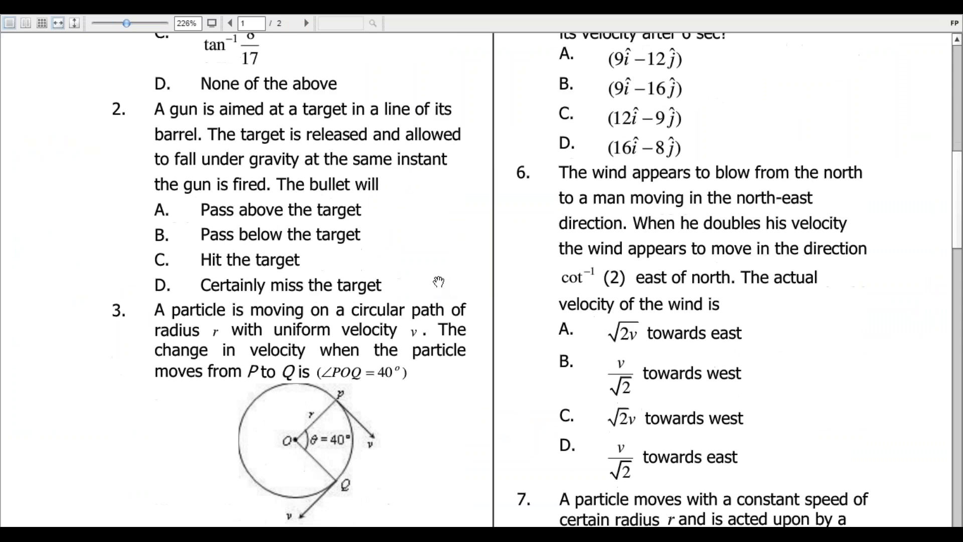
pyautogui.scroll(1, 467, 375)
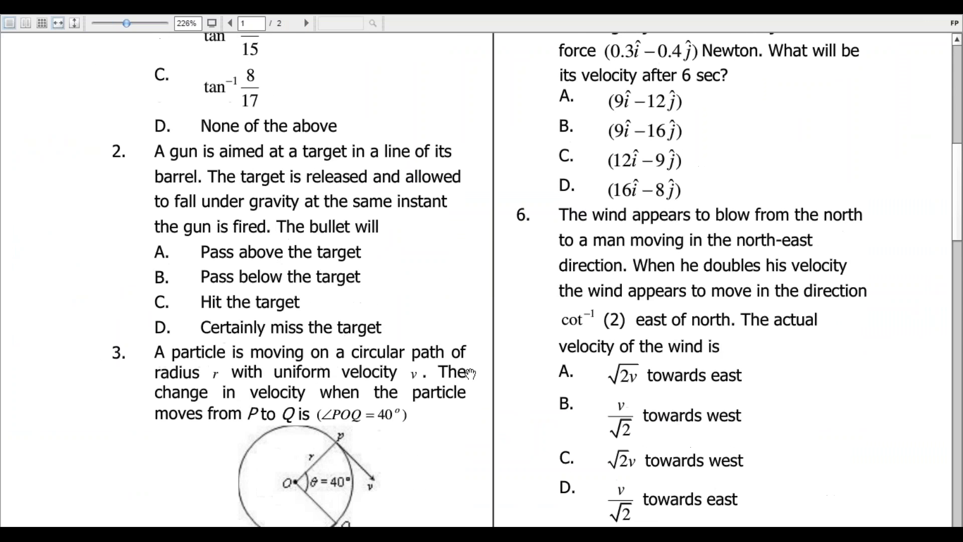
pyautogui.press('Escape')
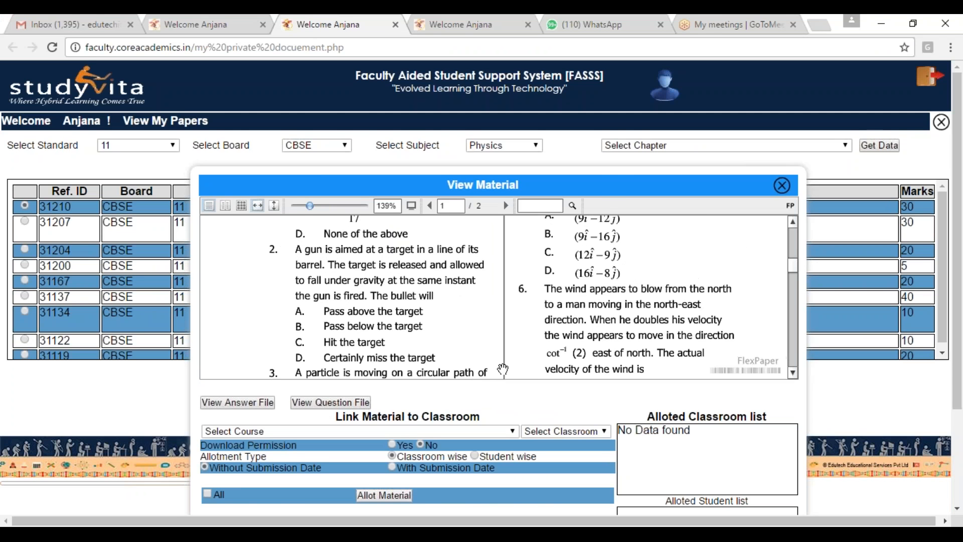
# Step: Choose the XI NCERT course and the TestBatch-[Regular] classroom for linking the paper
pyautogui.scroll(-4, 503, 369)
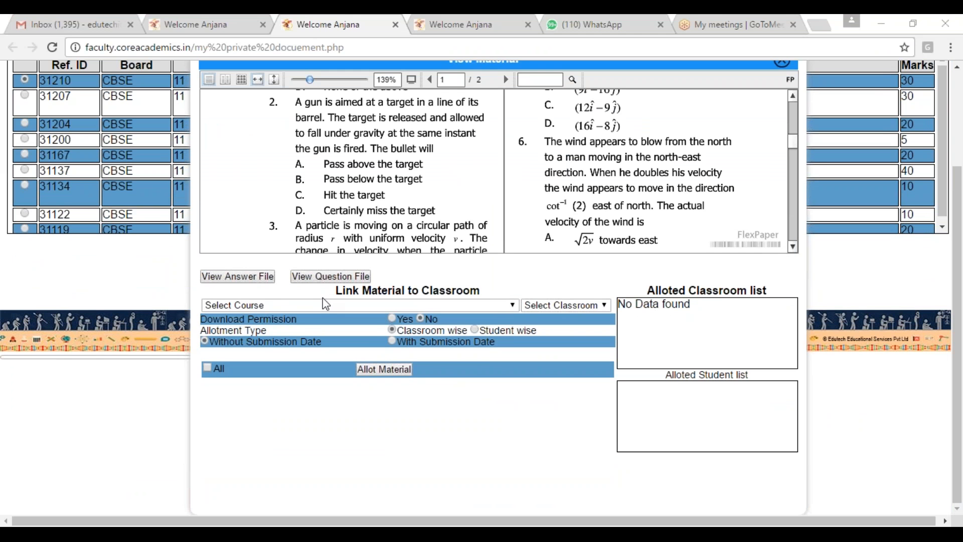
pyautogui.click(496, 307)
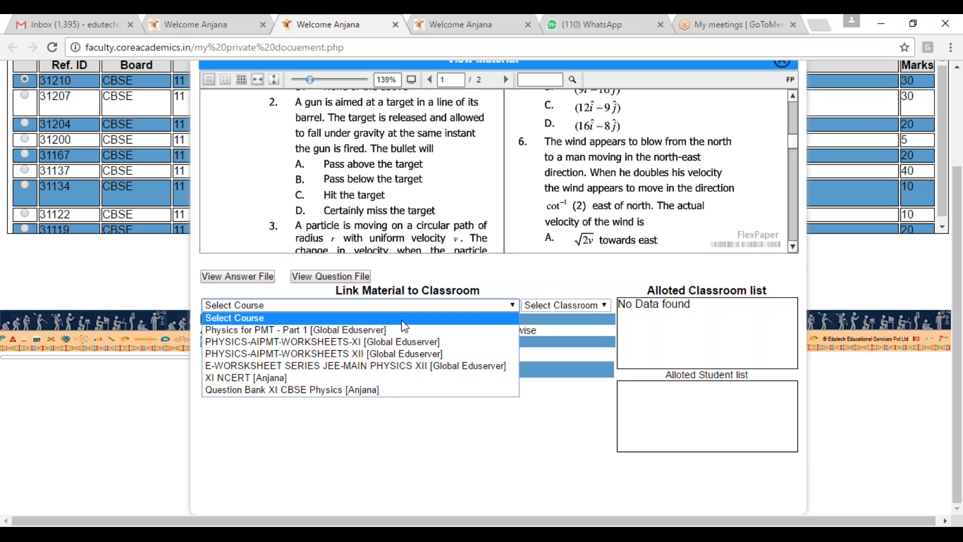
pyautogui.click(304, 381)
pyautogui.click(561, 305)
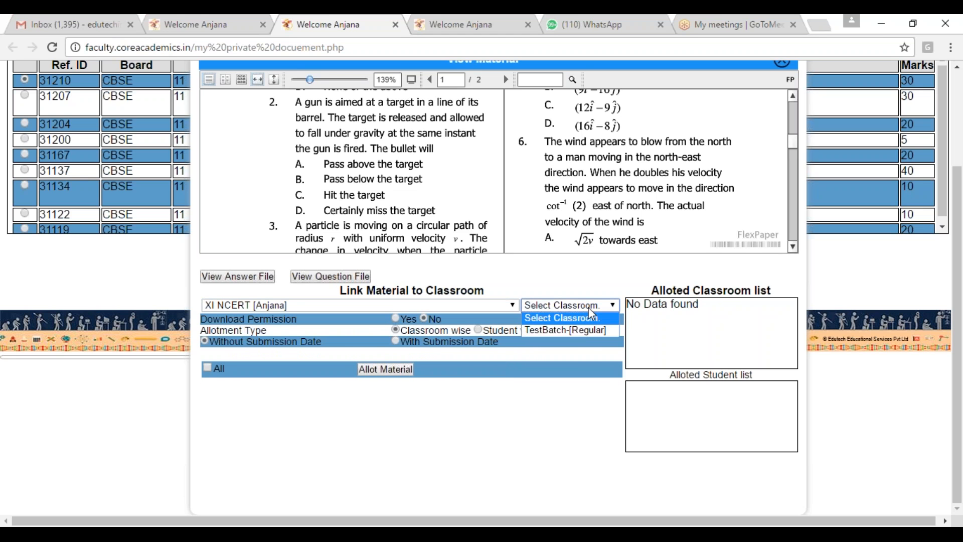
pyautogui.click(579, 329)
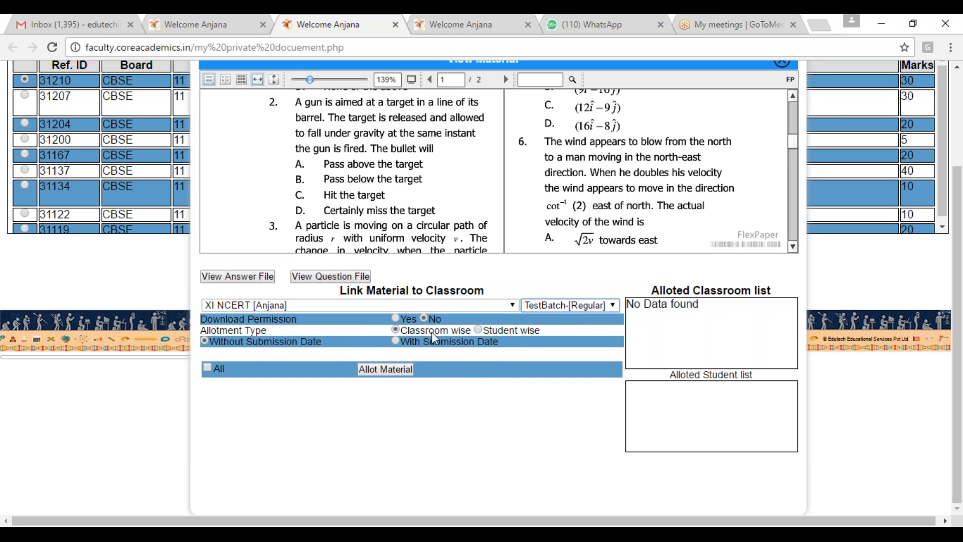